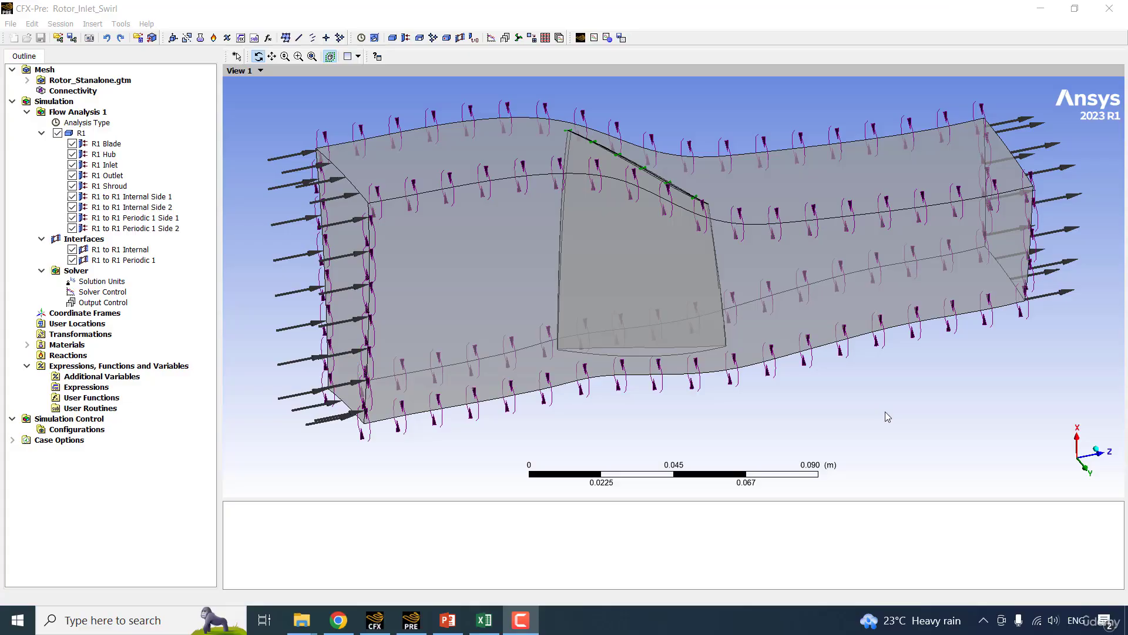
# In the boundary details of R1 Inlet, set the flow direction option to Normal to Boundary Condition and accept the change.
pyautogui.click(285, 109)
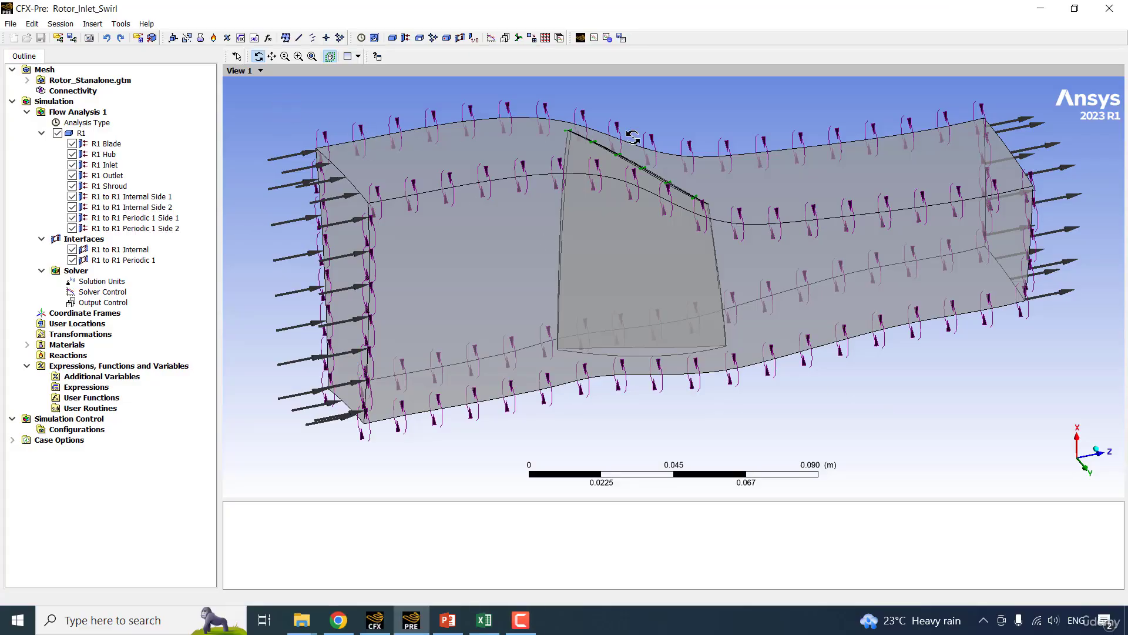
pyautogui.doubleClick(119, 165)
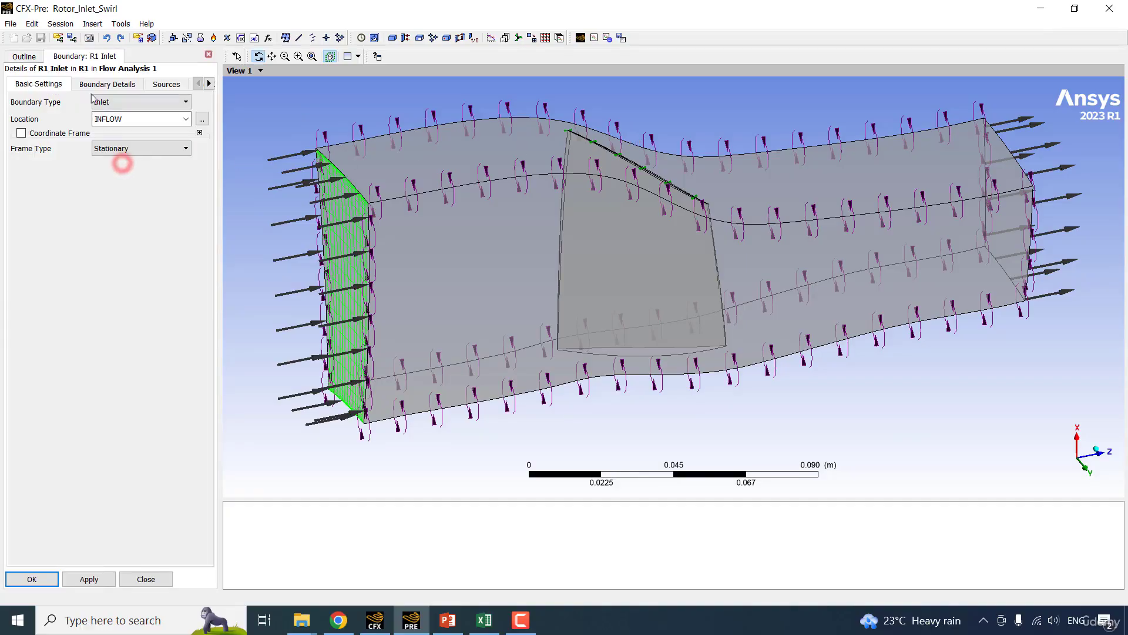
pyautogui.click(85, 82)
pyautogui.moveTo(221, 199); pyautogui.dragTo(243, 199)
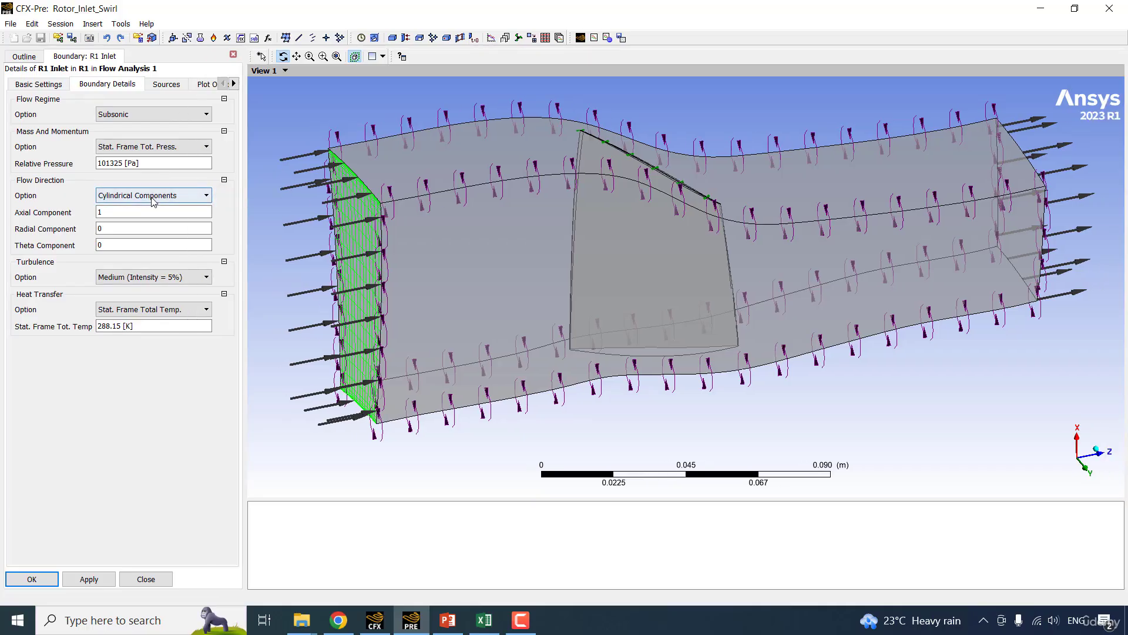
pyautogui.click(148, 195)
pyautogui.click(152, 209)
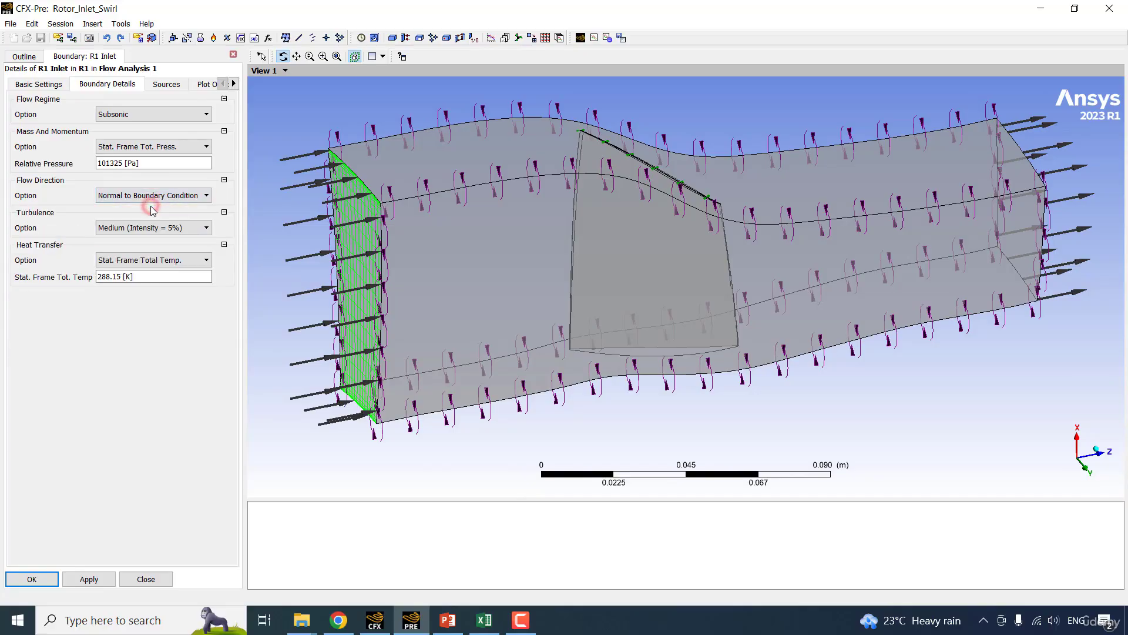
pyautogui.click(31, 579)
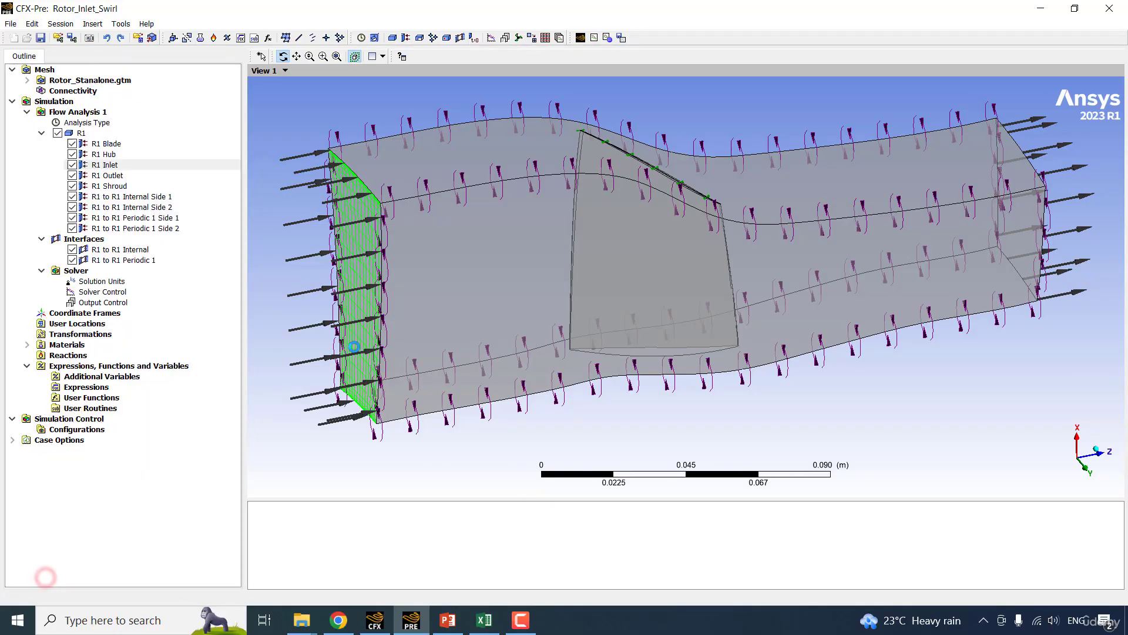
pyautogui.click(319, 278)
# Switch to the Swirl_data.xlsx workbook in Excel and examine the inlet profile table along the span values in A9:A29.
pyautogui.click(485, 620)
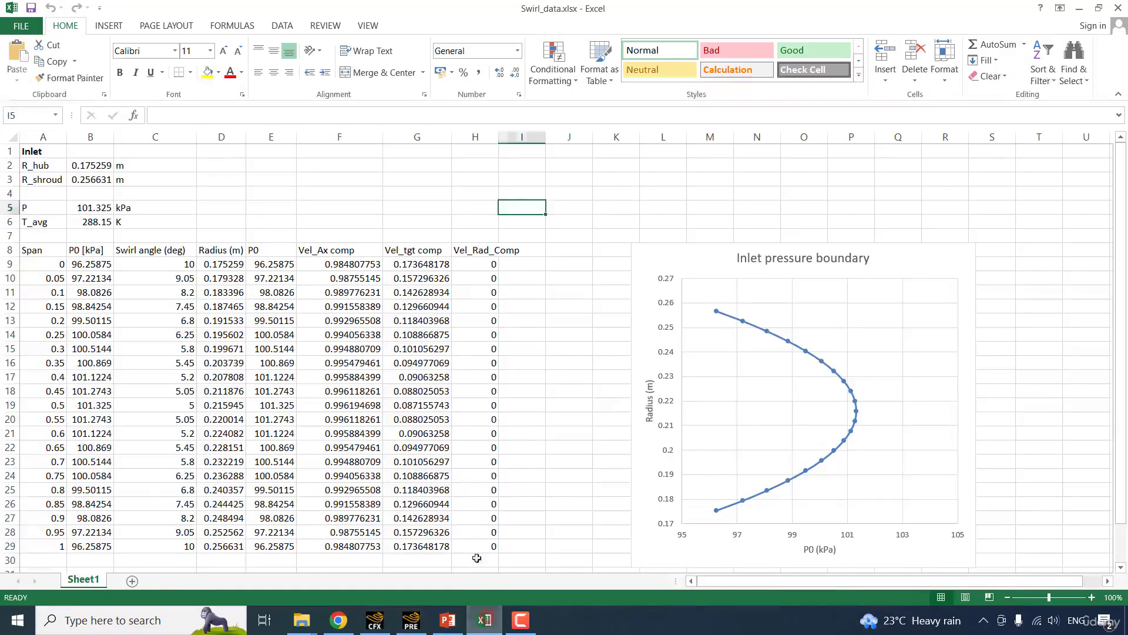
pyautogui.click(414, 203)
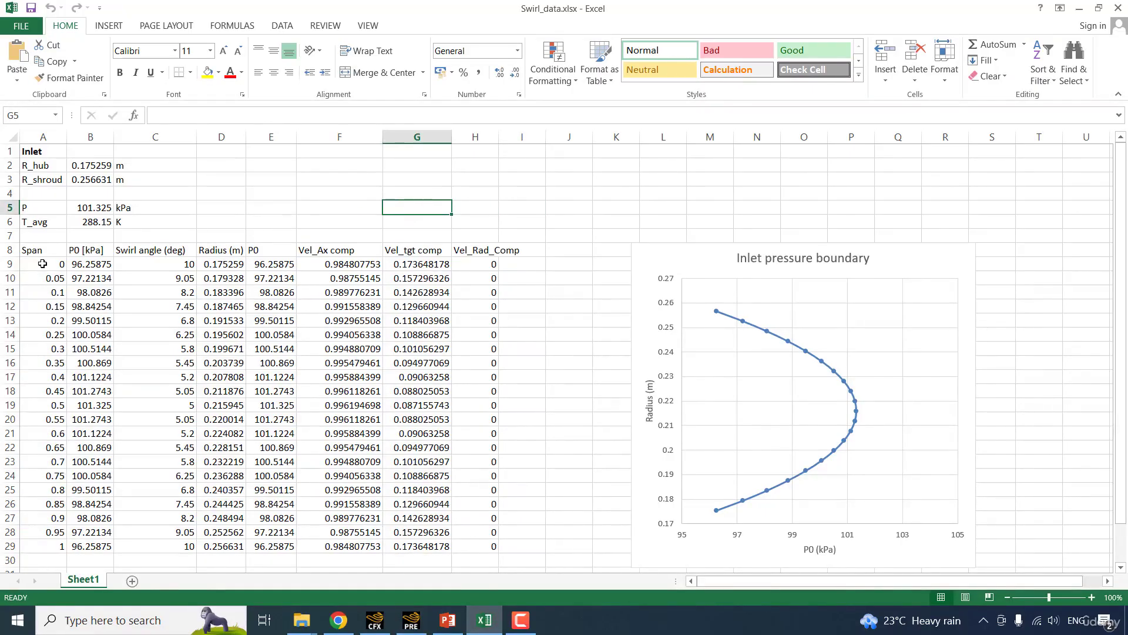
pyautogui.moveTo(43, 263); pyautogui.dragTo(54, 549)
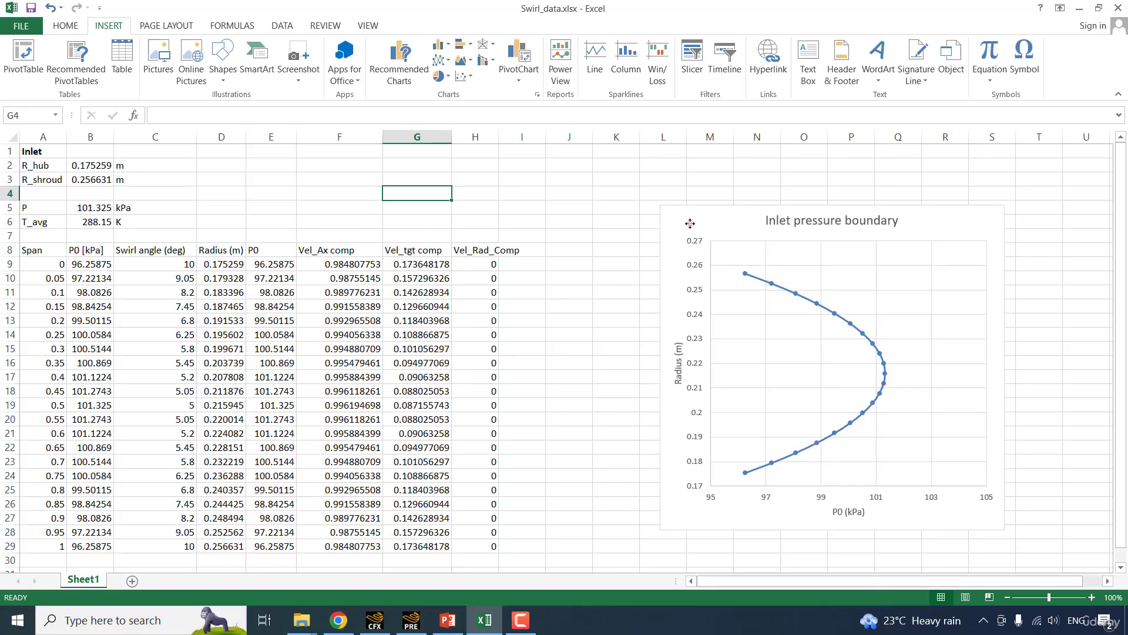
# Move the Inlet pressure boundary chart closer to the data table and inspect the radius formula in cell D9.
pyautogui.moveTo(690, 223); pyautogui.dragTo(638, 241)
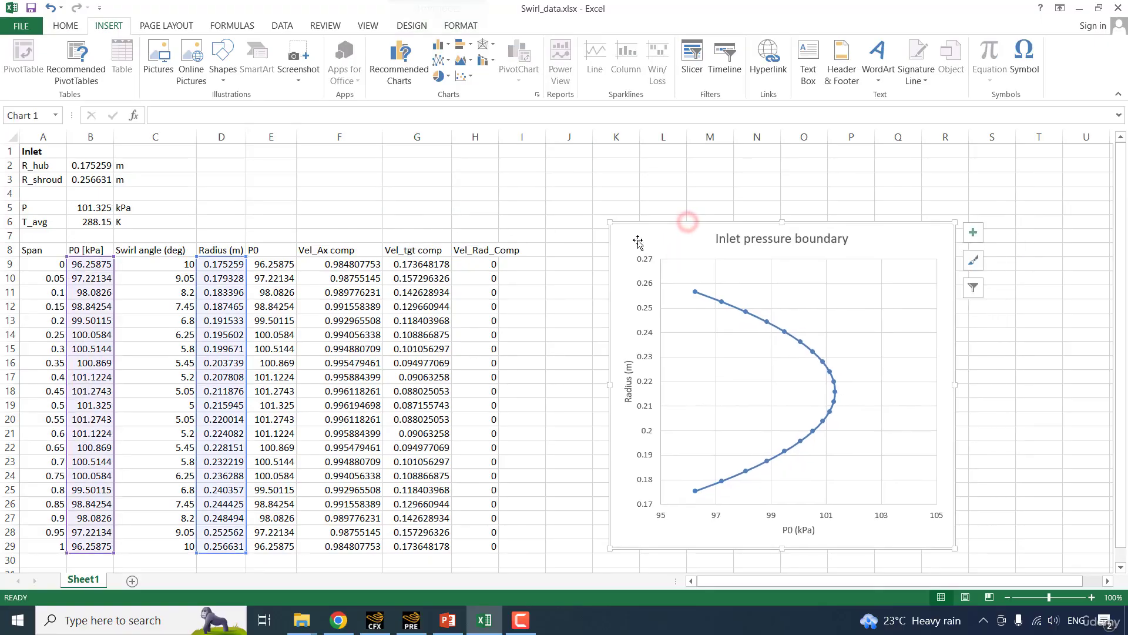
pyautogui.click(547, 191)
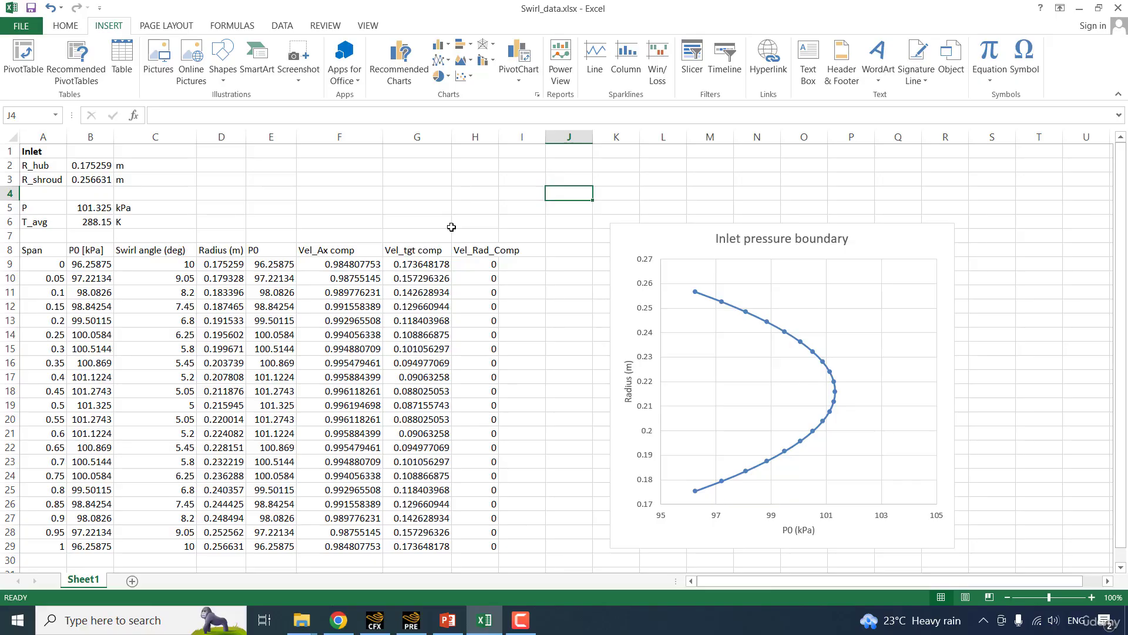
pyautogui.click(218, 265)
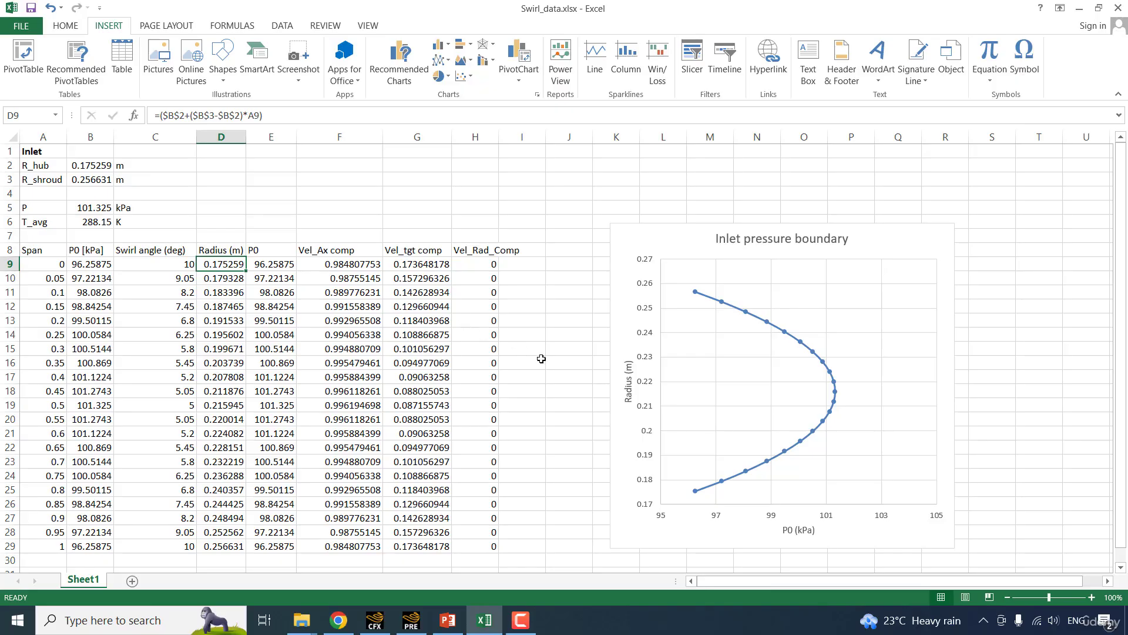
# Switch to CFX-Pre and insert a user function named TotPr.
pyautogui.click(420, 627)
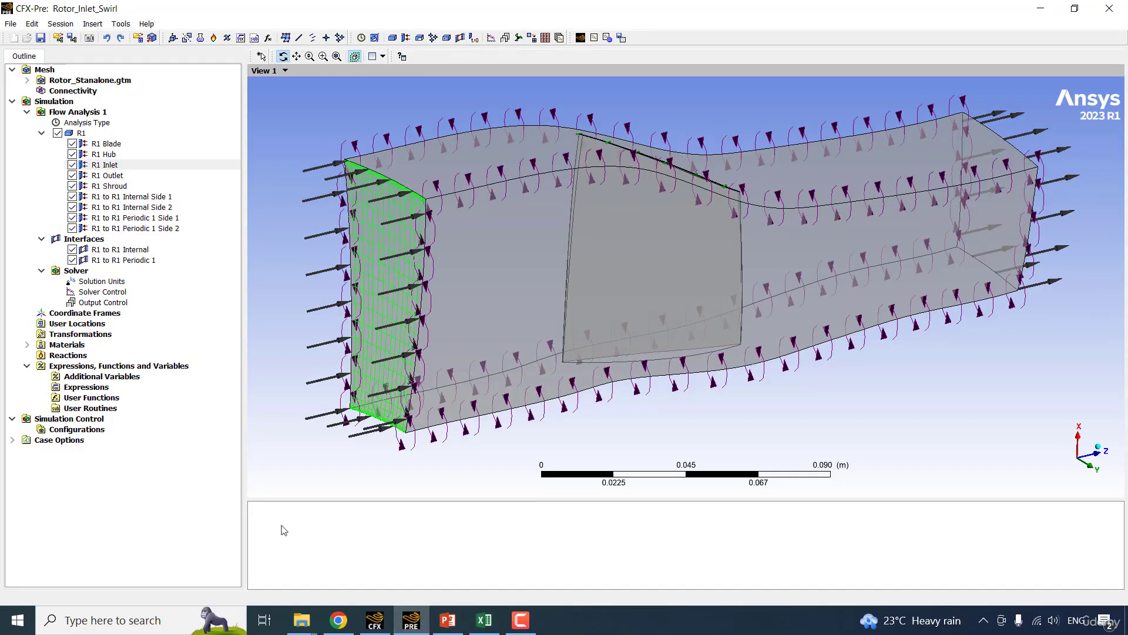
pyautogui.click(103, 400)
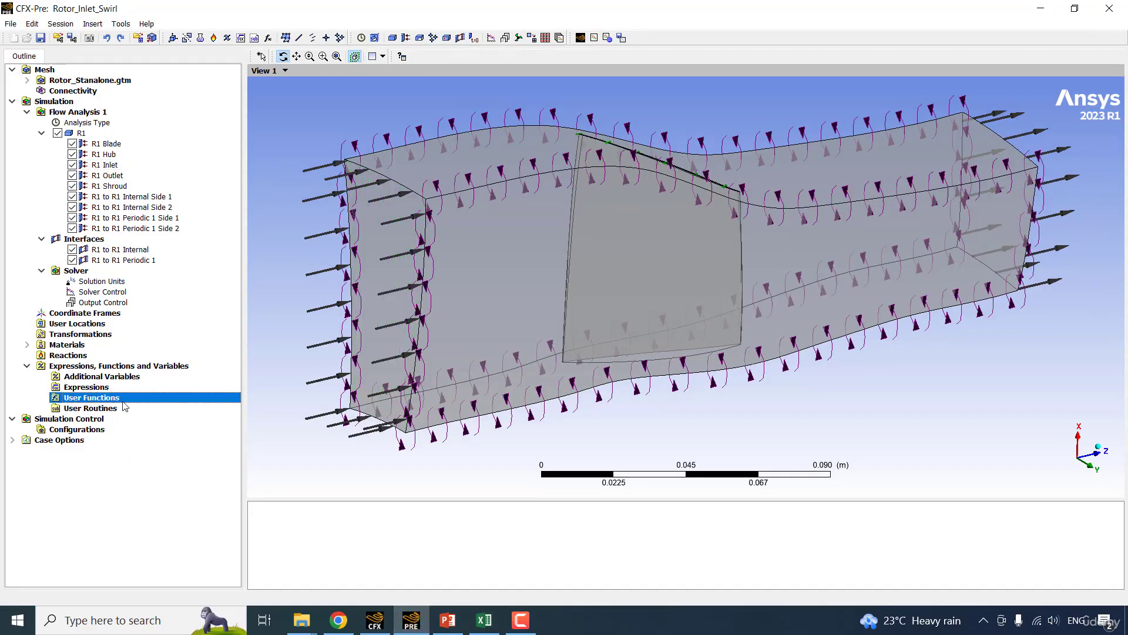
pyautogui.rightClick(124, 405)
pyautogui.moveTo(187, 410)
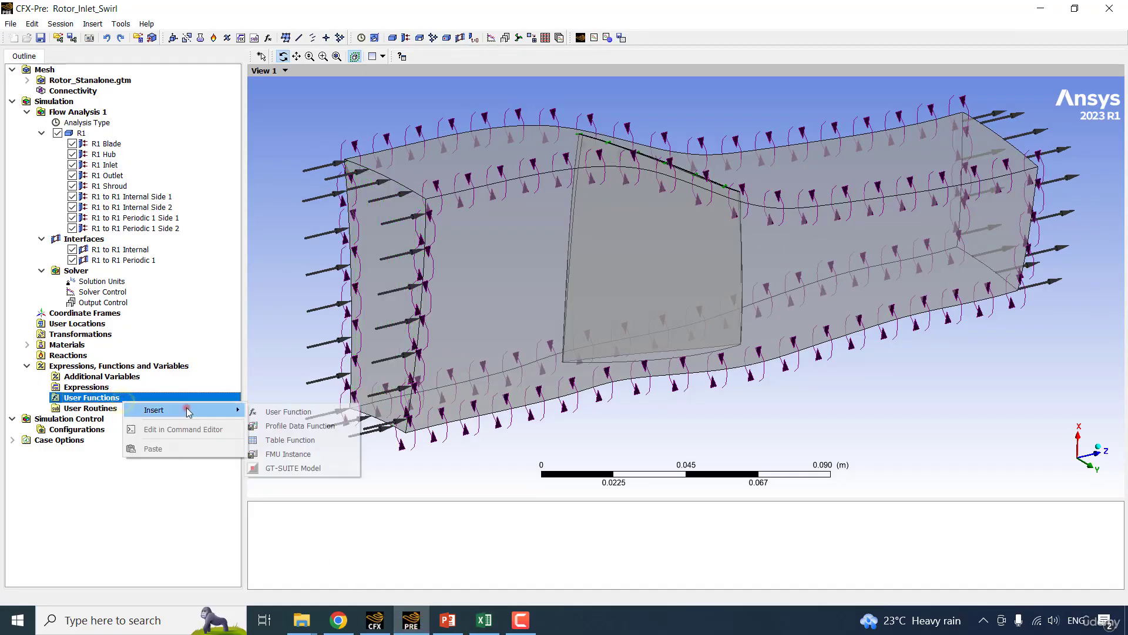
pyautogui.click(303, 411)
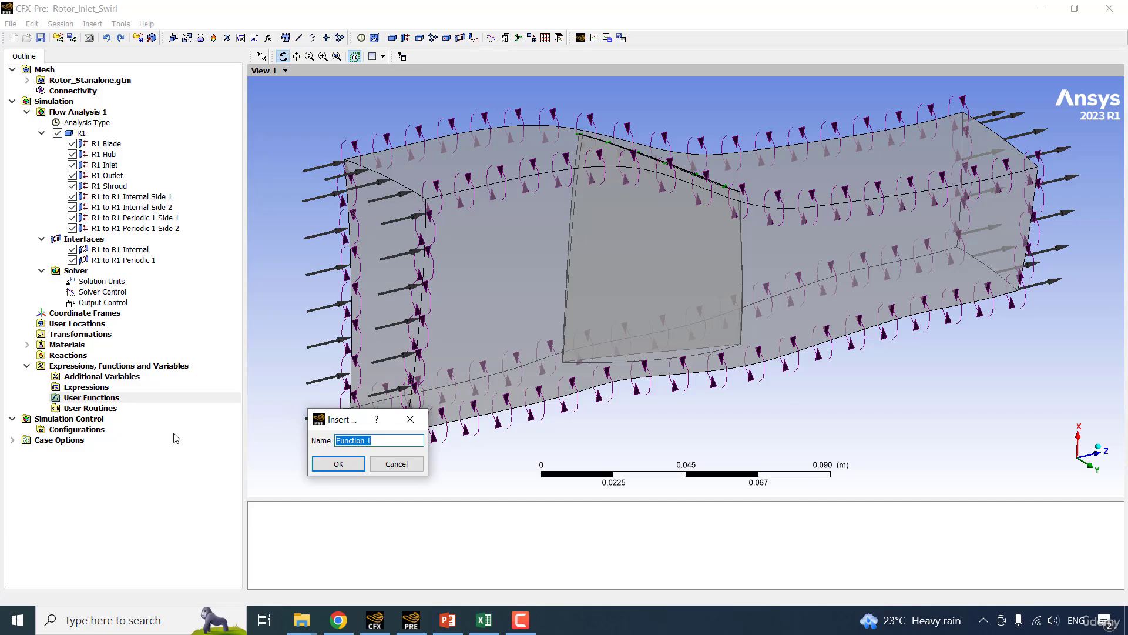
pyautogui.write('TotPr')
pyautogui.press('Return')
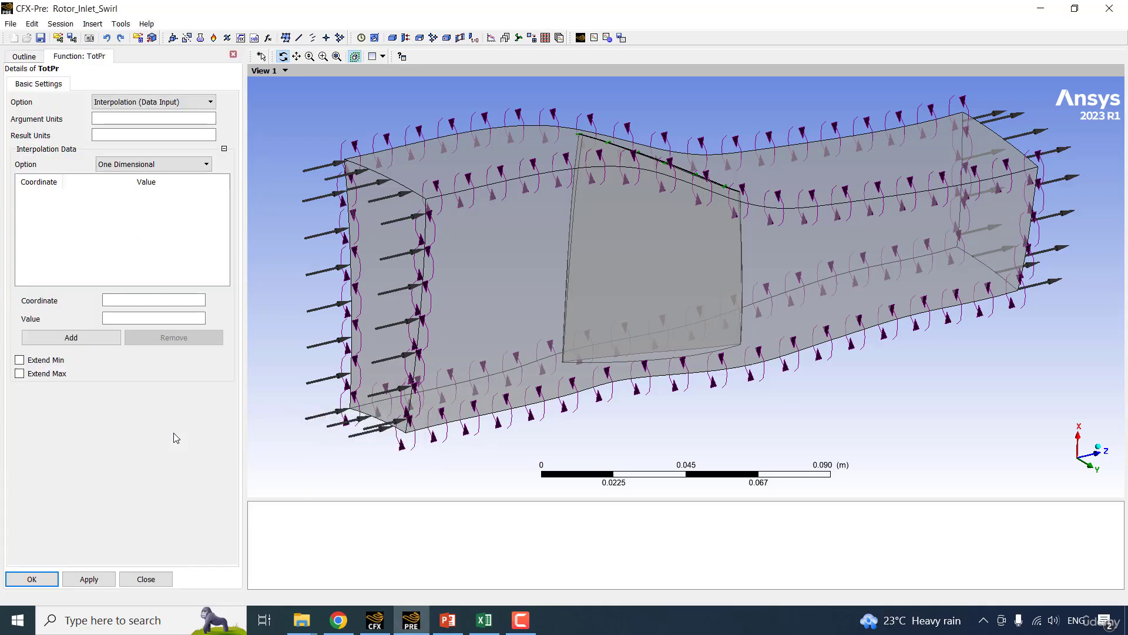
# Set the TotPr function's argument units to [m] and its result units to [kPa].
pyautogui.click(115, 121)
pyautogui.click(119, 134)
pyautogui.write('[]')
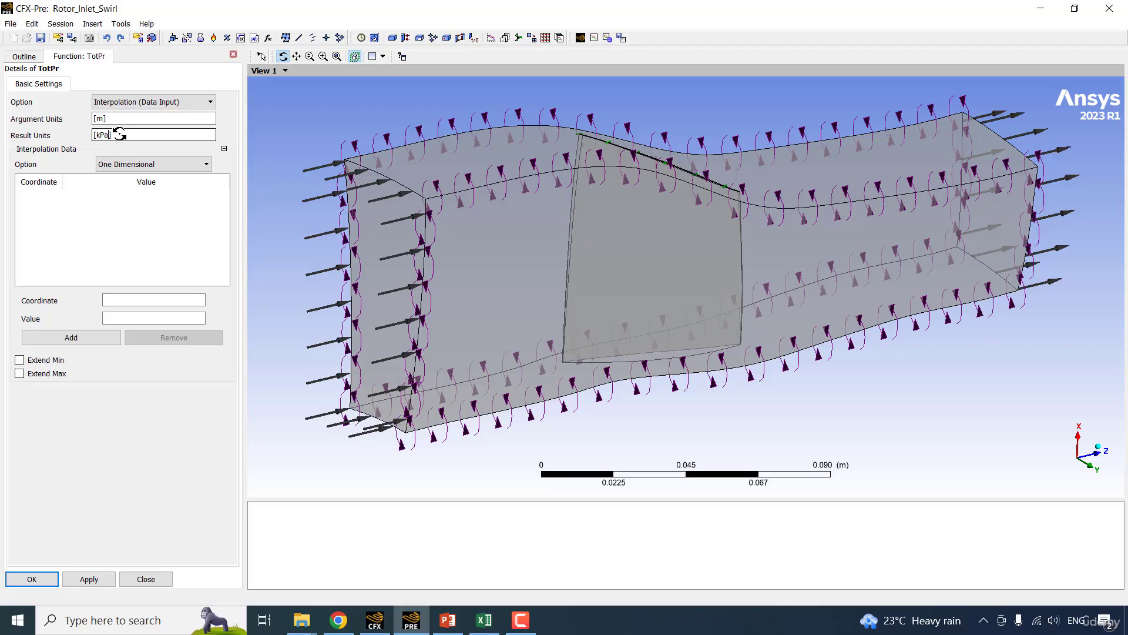
pyautogui.rightClick(58, 201)
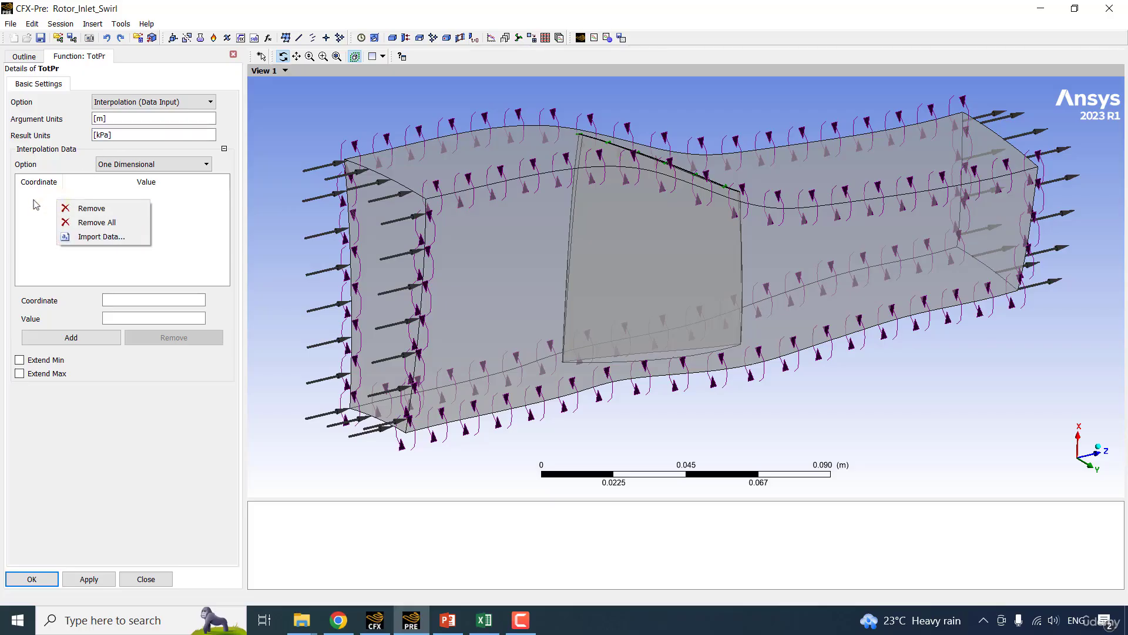
pyautogui.click(34, 203)
pyautogui.click(124, 301)
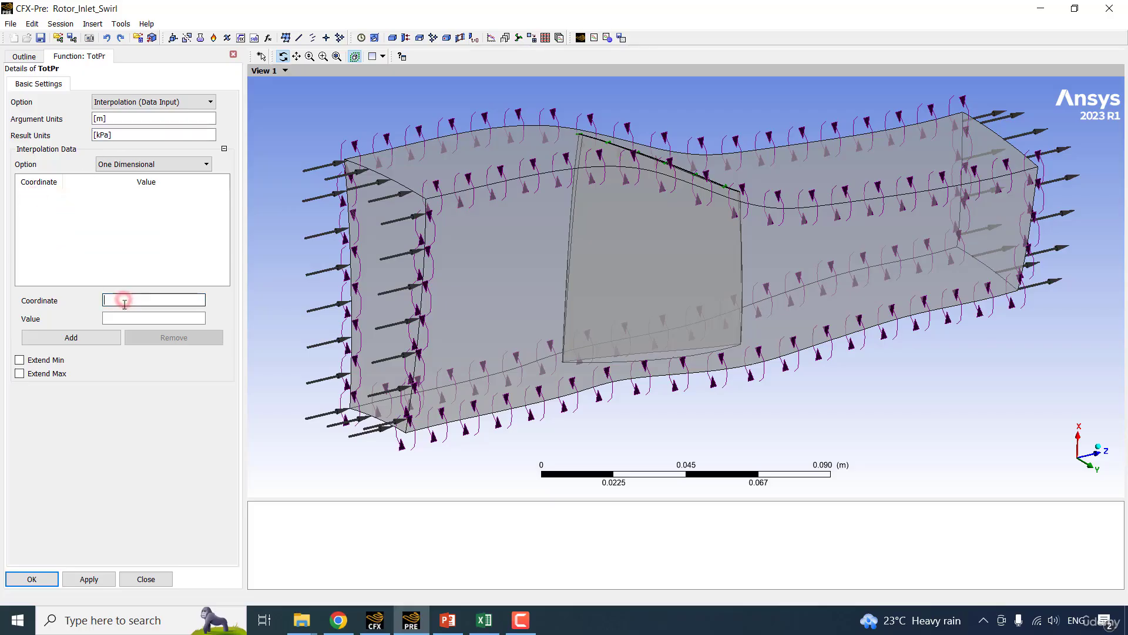
pyautogui.rightClick(34, 205)
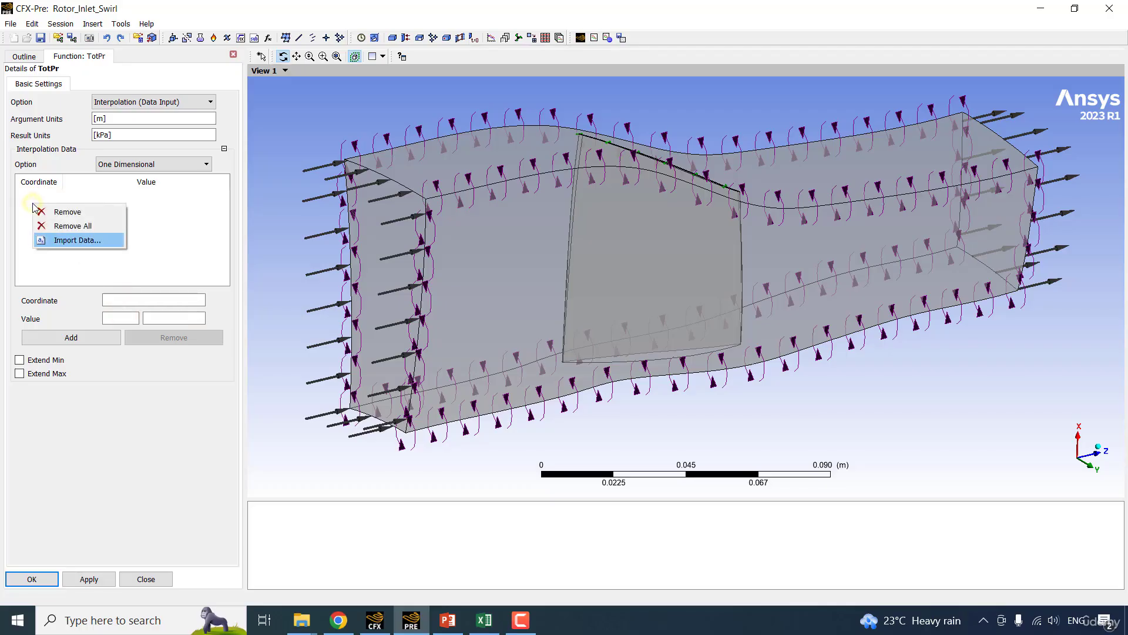
pyautogui.click(165, 248)
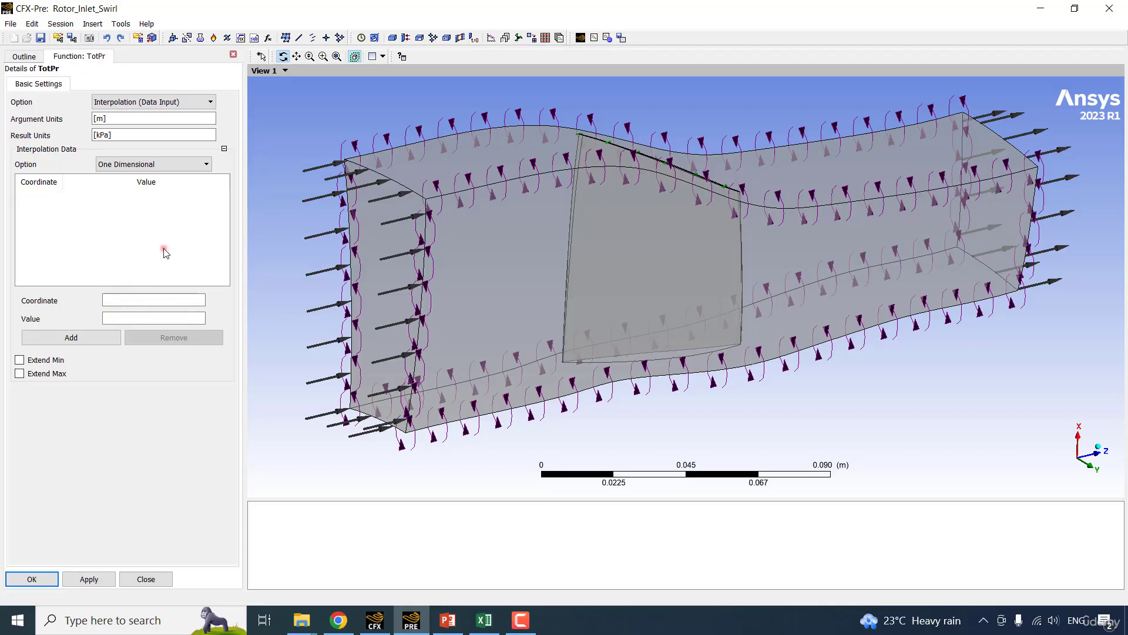
# Switch to Excel and copy the Radius and P0 columns, D9:E29 in Swirl_data.xlsx, into a new workbook starting at A1 as plain values.
pyautogui.click(494, 624)
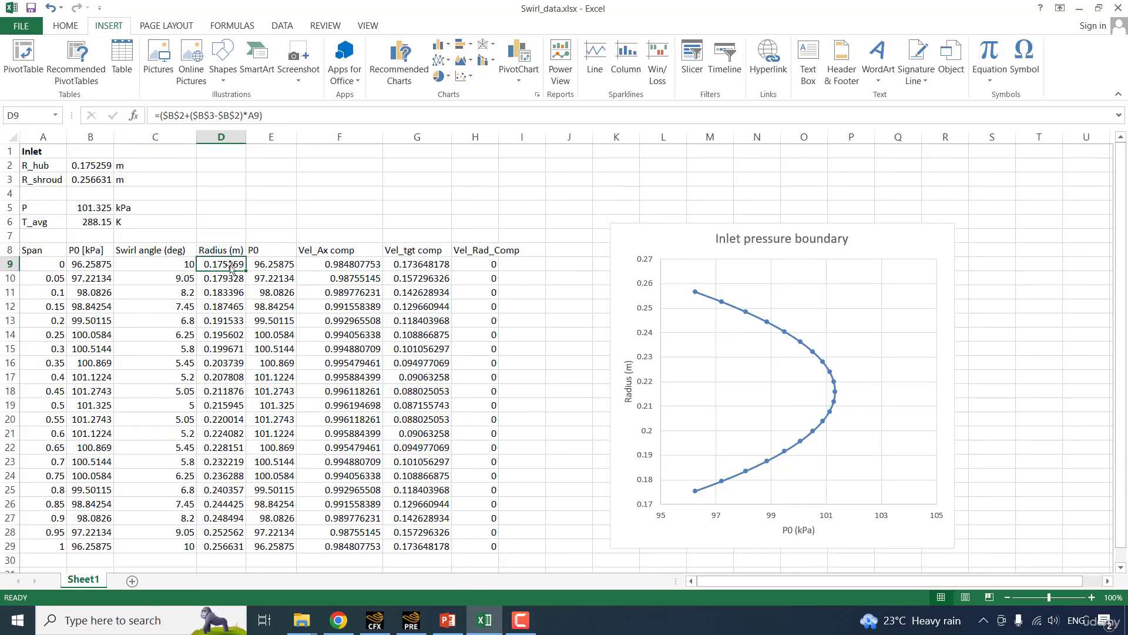
pyautogui.moveTo(230, 268); pyautogui.dragTo(278, 548)
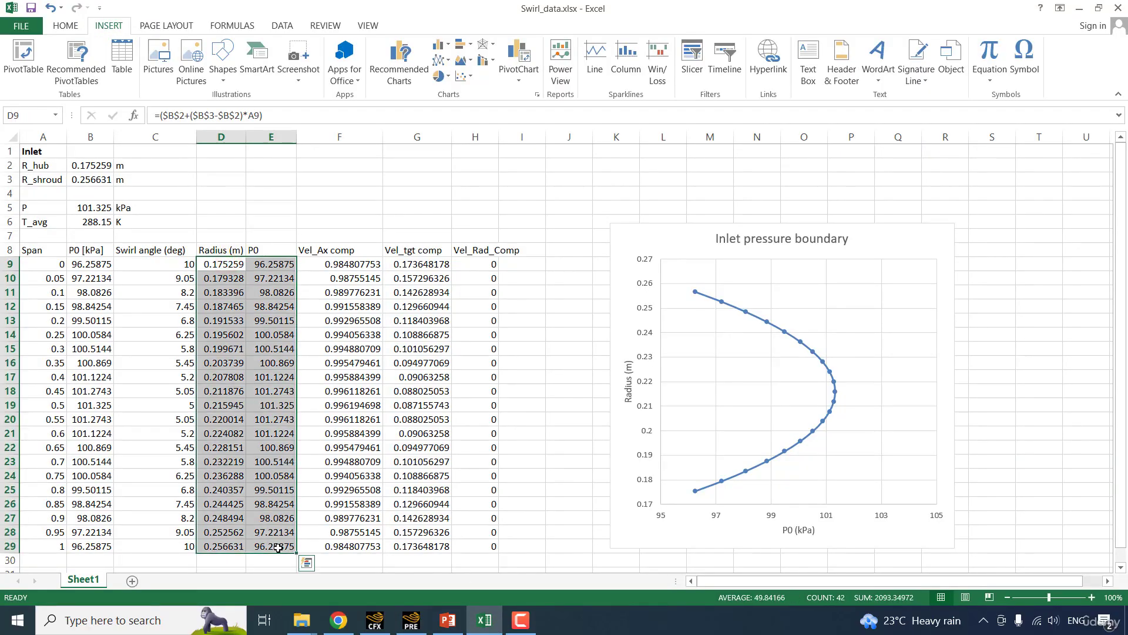
pyautogui.hotkey('ctrl', 'c')
pyautogui.click(360, 181)
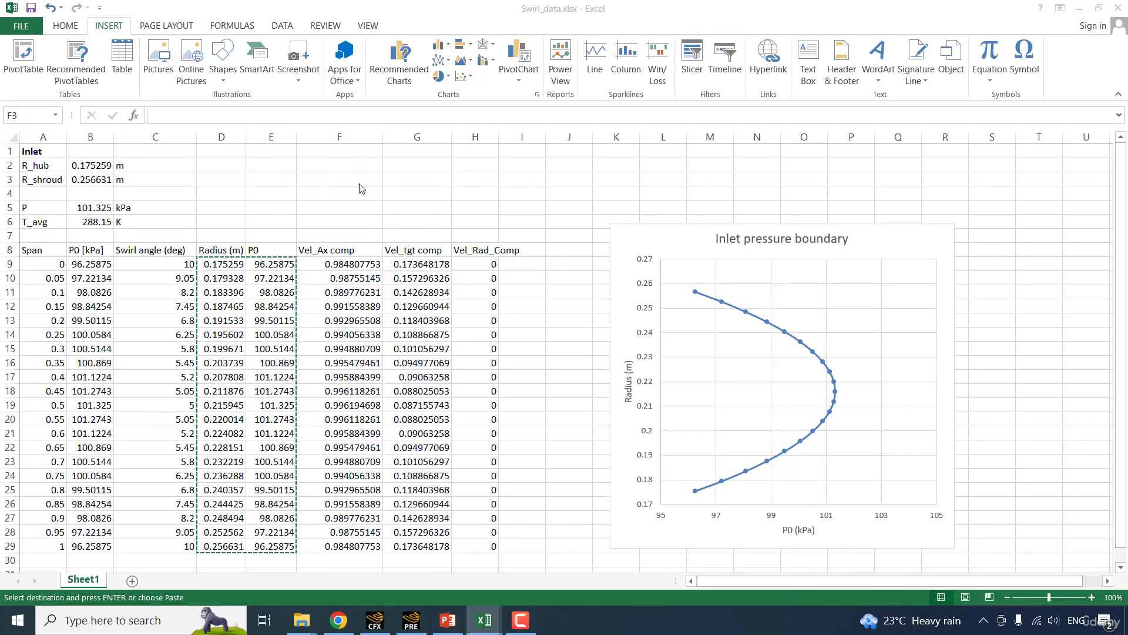
pyautogui.hotkey('ctrl', 'n')
pyautogui.hotkey('ctrl', 'v')
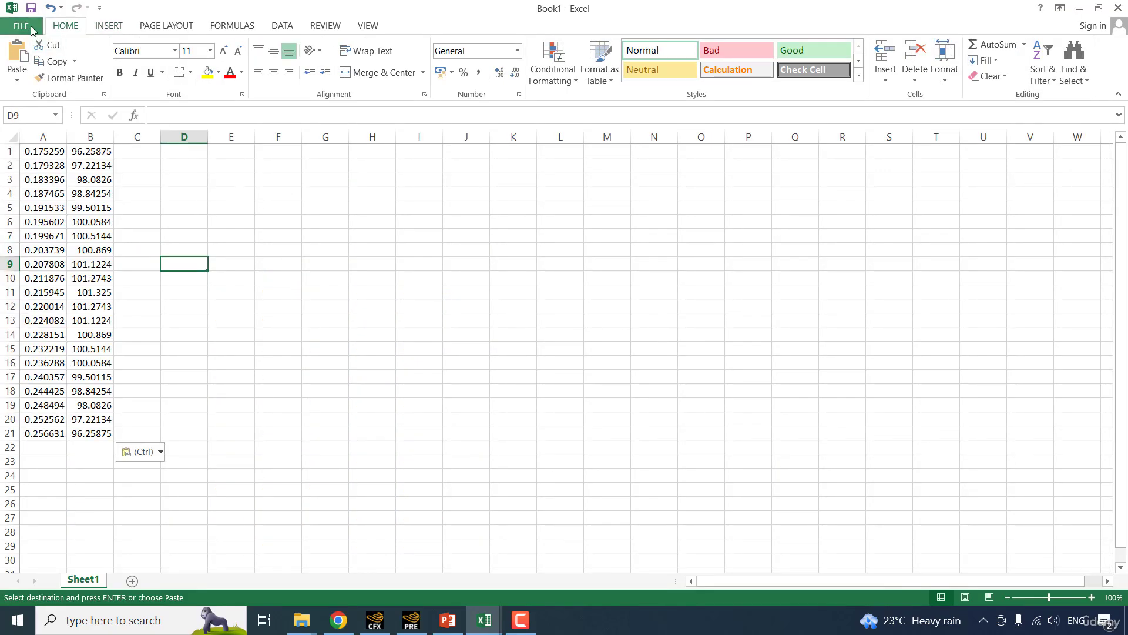
# Save the new workbook as TotPrIn.csv in the METHOD1 folder, using the CSV (Comma delimited) format.
pyautogui.click(25, 28)
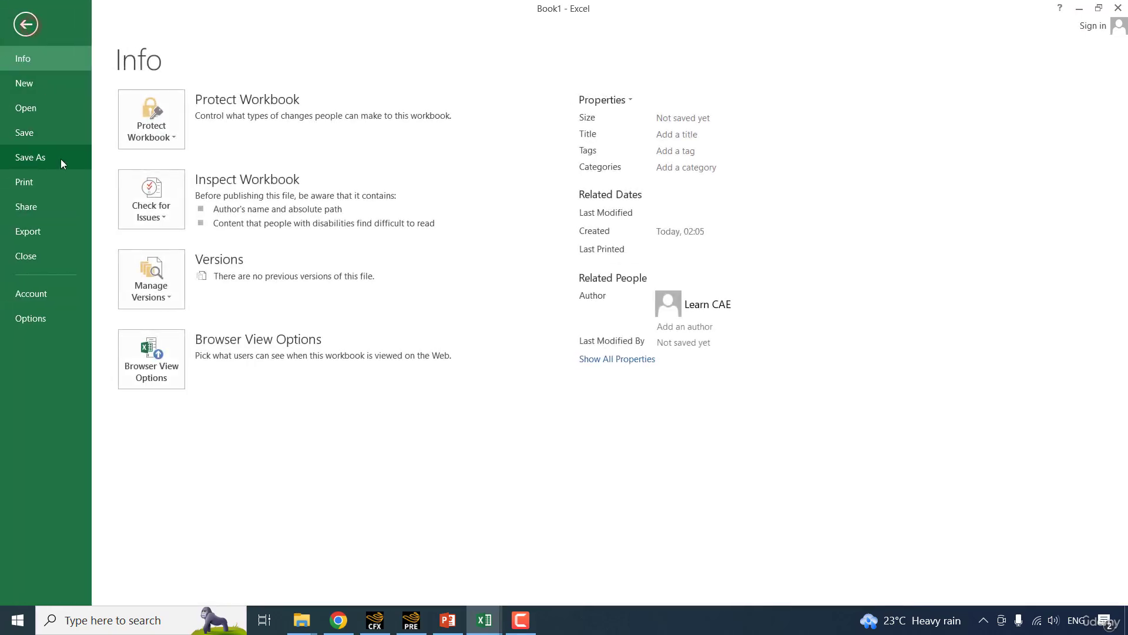
pyautogui.click(61, 159)
pyautogui.click(354, 353)
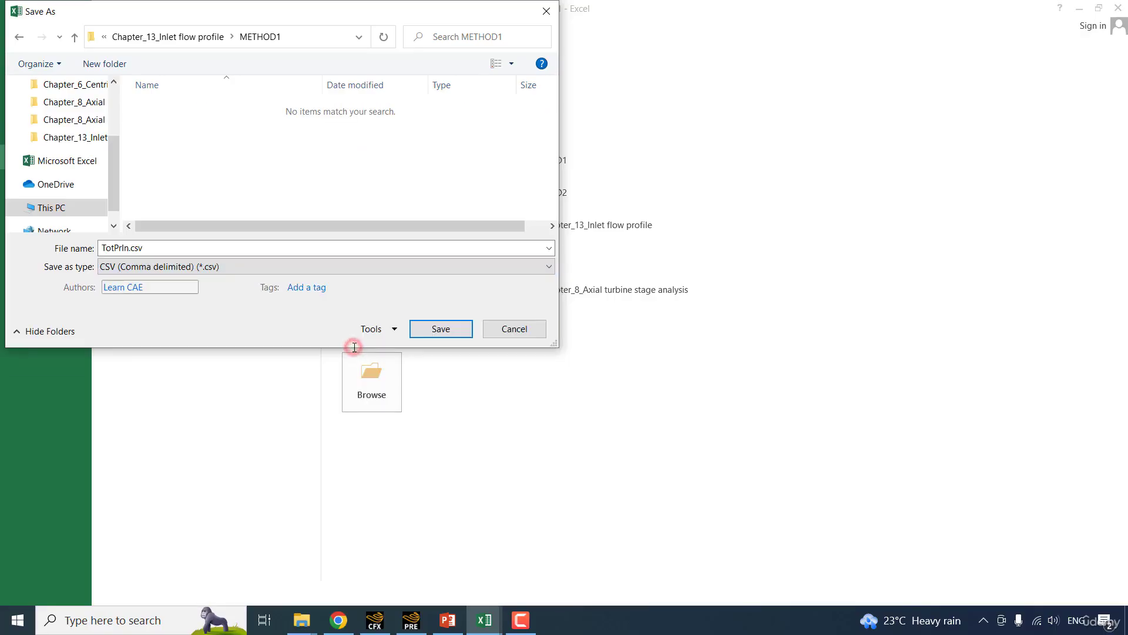
pyautogui.click(427, 330)
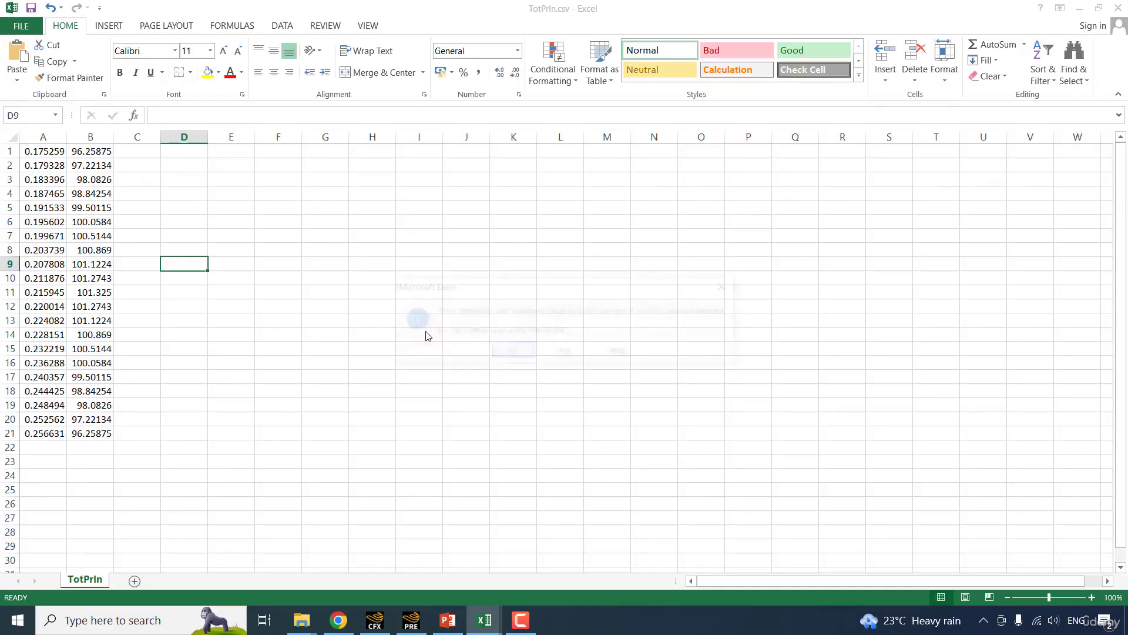
pyautogui.click(511, 351)
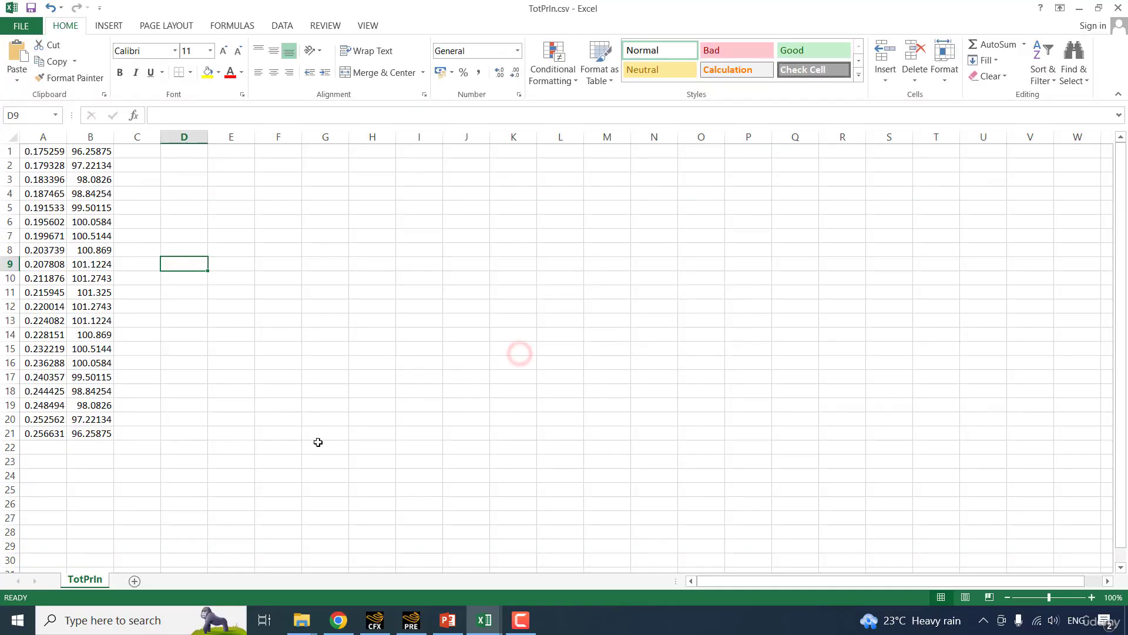
# Copy the Radius and Vel_Ax comp values, D9:D29 and F9:F29 in Swirl_data.xlsx, into another new workbook as plain values starting at A1.
pyautogui.hotkey('ctrl', 'n')
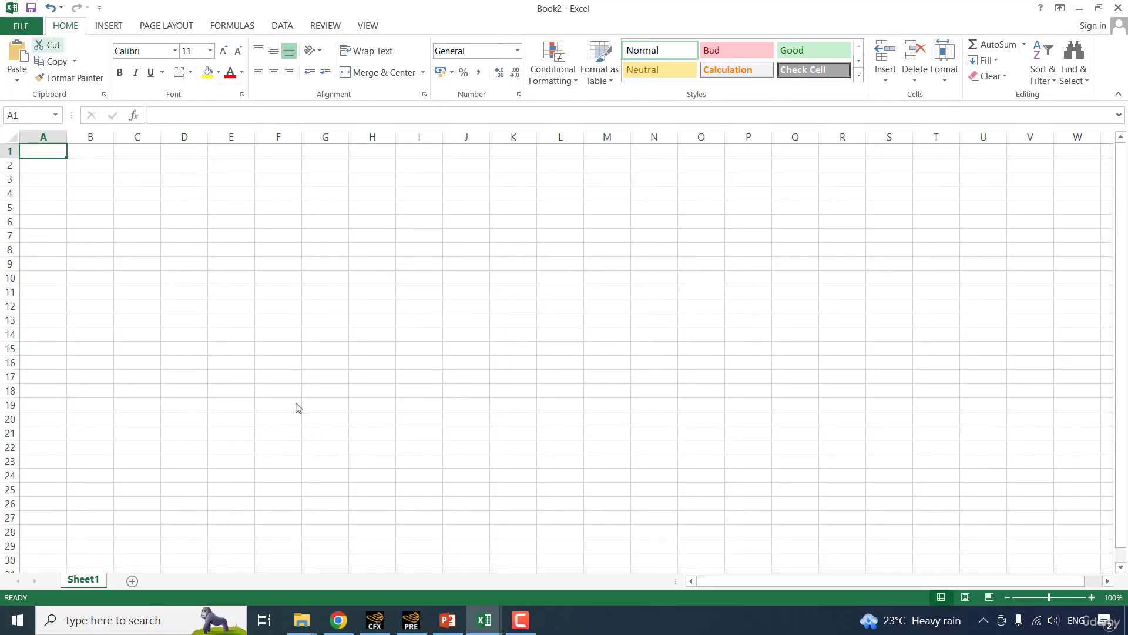
pyautogui.hotkey('ctrl', 'Tab')
pyautogui.click(218, 265)
pyautogui.moveTo(219, 288); pyautogui.dragTo(241, 545)
pyautogui.keyDown('ctrl'); pyautogui.click(357, 264); pyautogui.keyUp('ctrl')
pyautogui.keyDown('ctrl'); pyautogui.moveTo(360, 318); pyautogui.dragTo(363, 537); pyautogui.keyUp('ctrl')
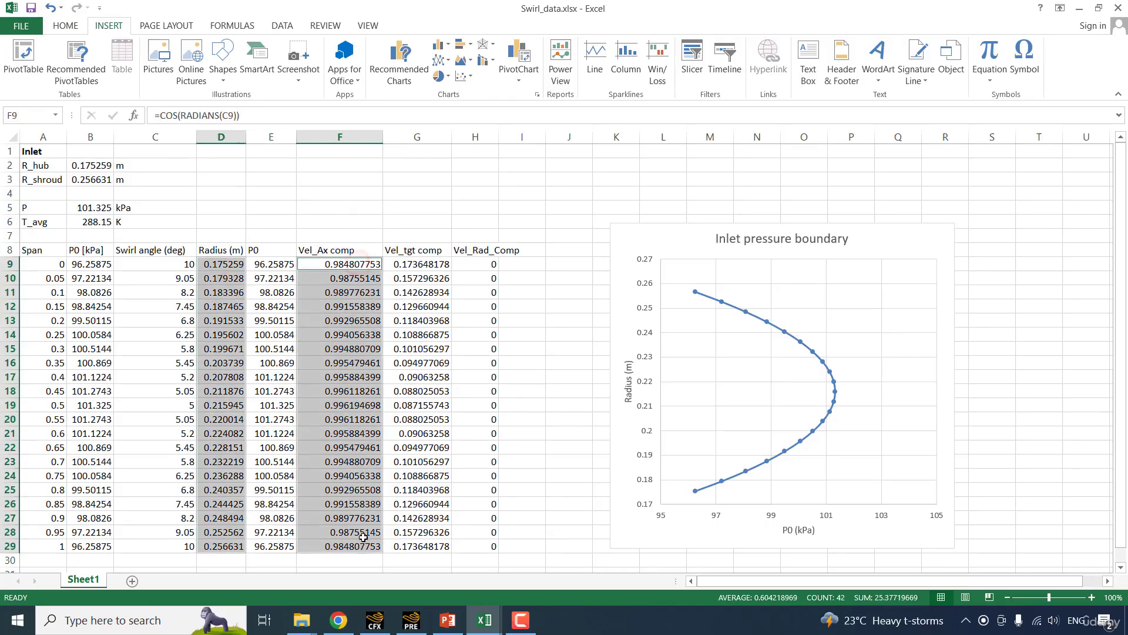
pyautogui.hotkey('ctrl', 'c')
pyautogui.hotkey('ctrl', 'Tab')
pyautogui.hotkey('ctrl', 'v')
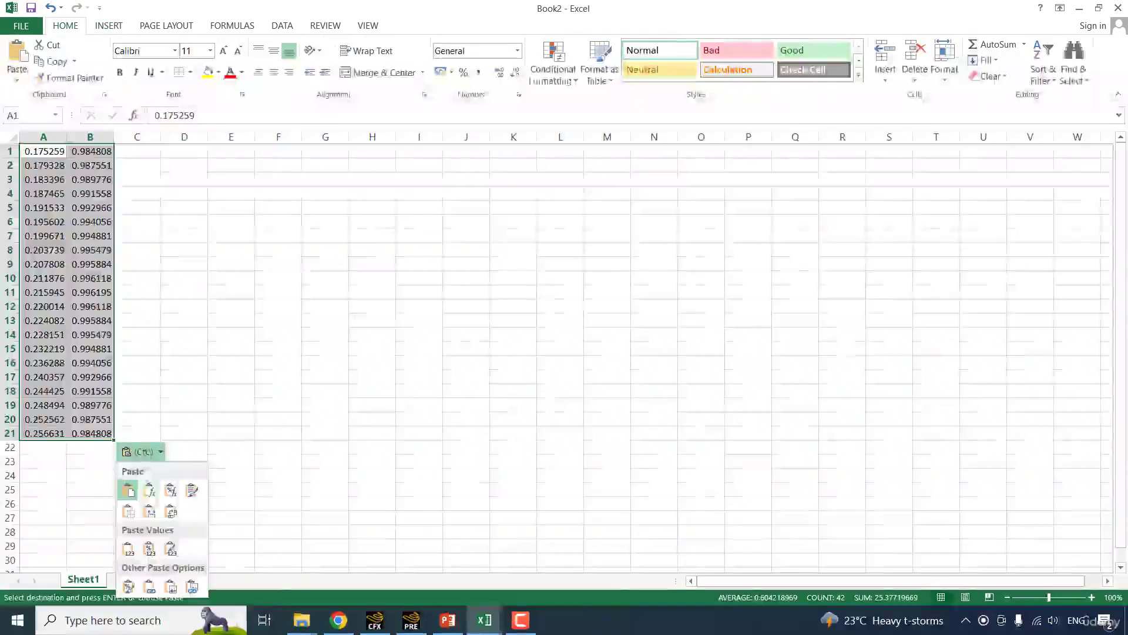
pyautogui.press('Escape')
pyautogui.press('Escape')
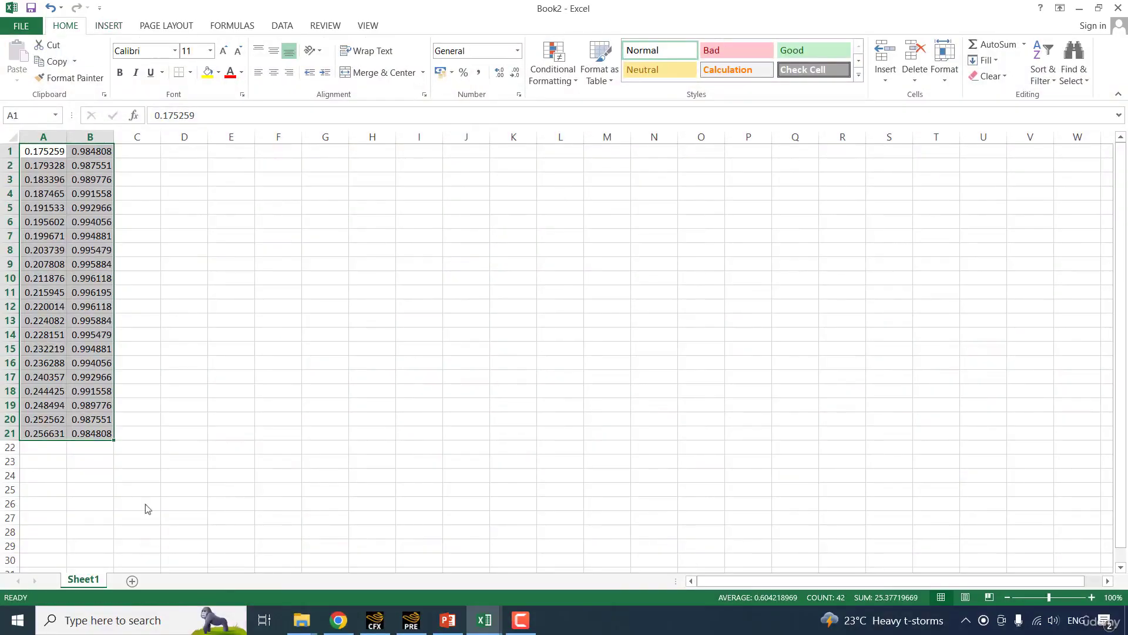
# Save the axial velocity workbook as VelAxl.csv in the METHOD1 folder, using the CSV (Comma delimited) format.
pyautogui.click(22, 26)
pyautogui.click(30, 157)
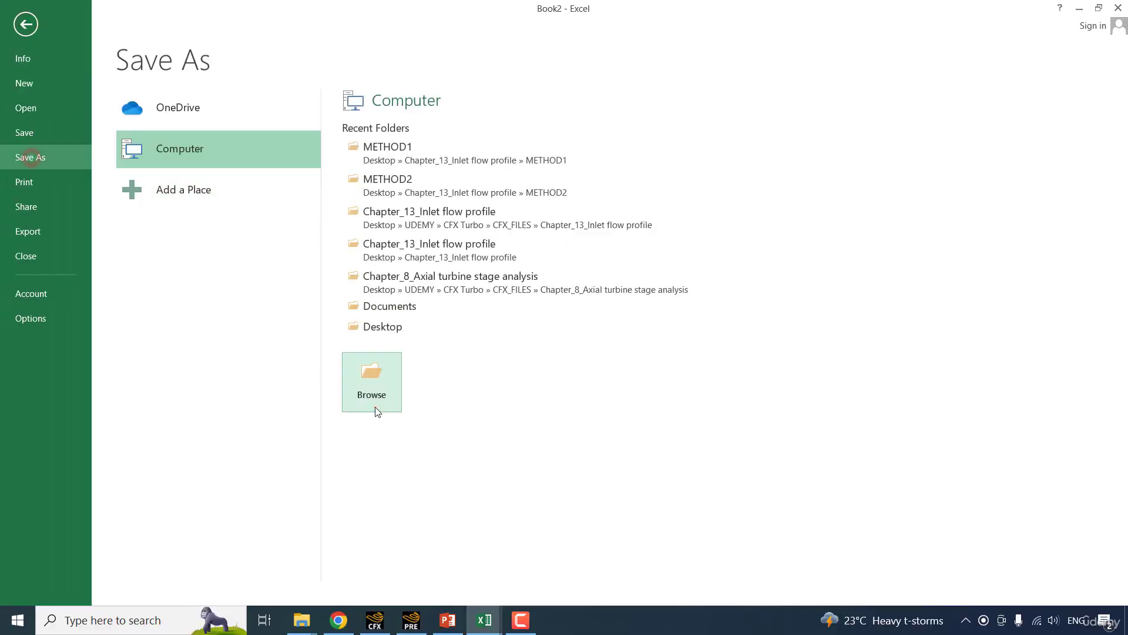
pyautogui.click(372, 407)
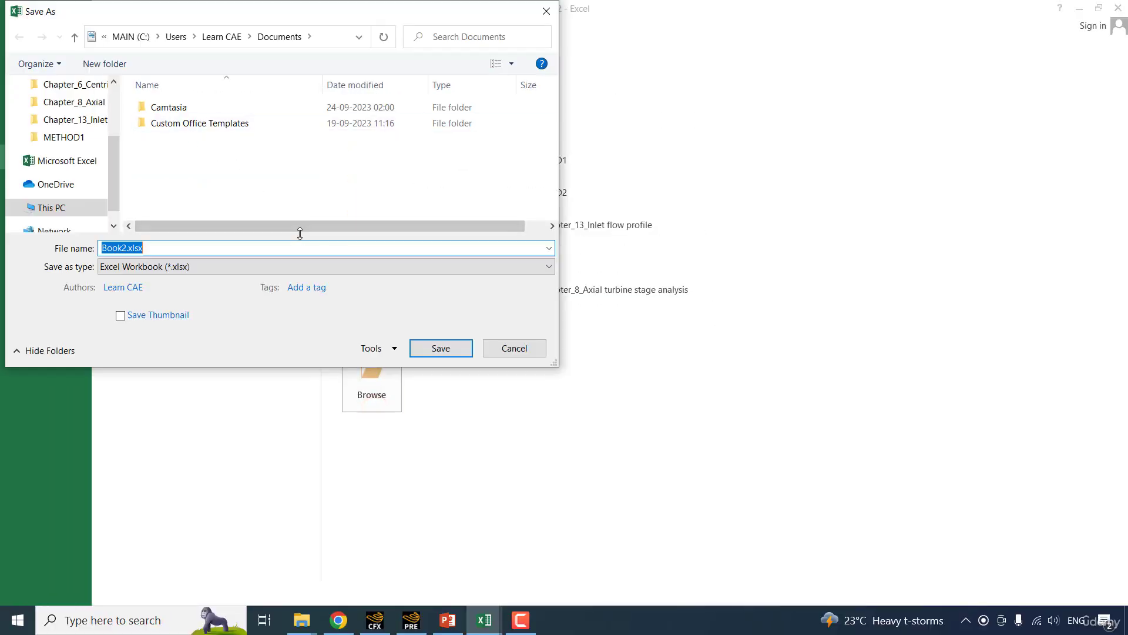
pyautogui.press('BackSpace')
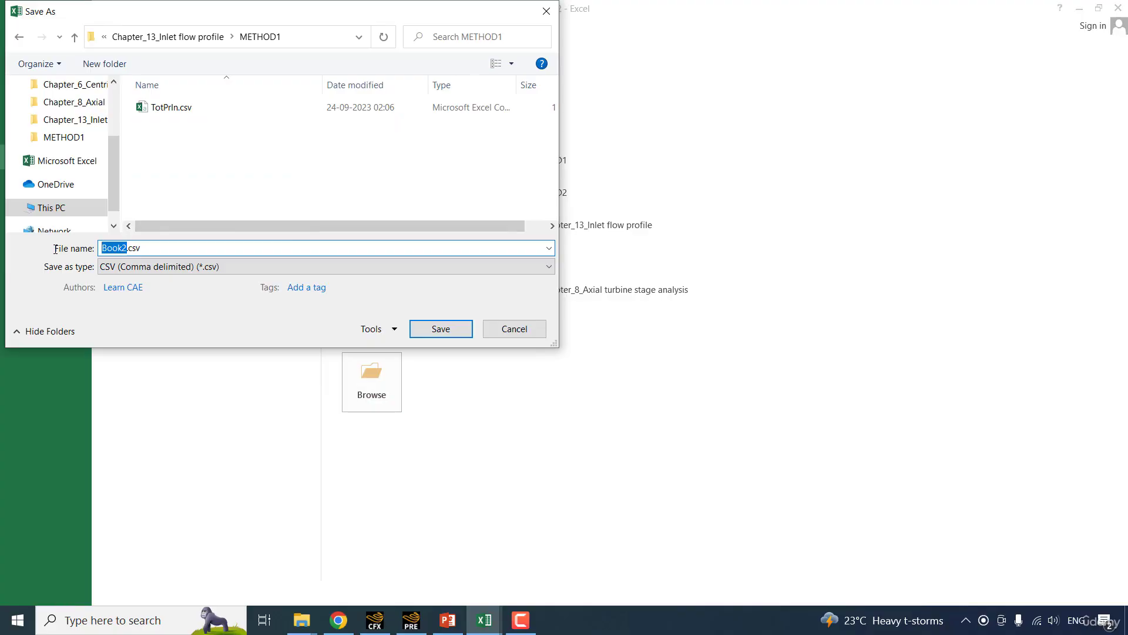
pyautogui.write('VelAxl')
pyautogui.press('Return')
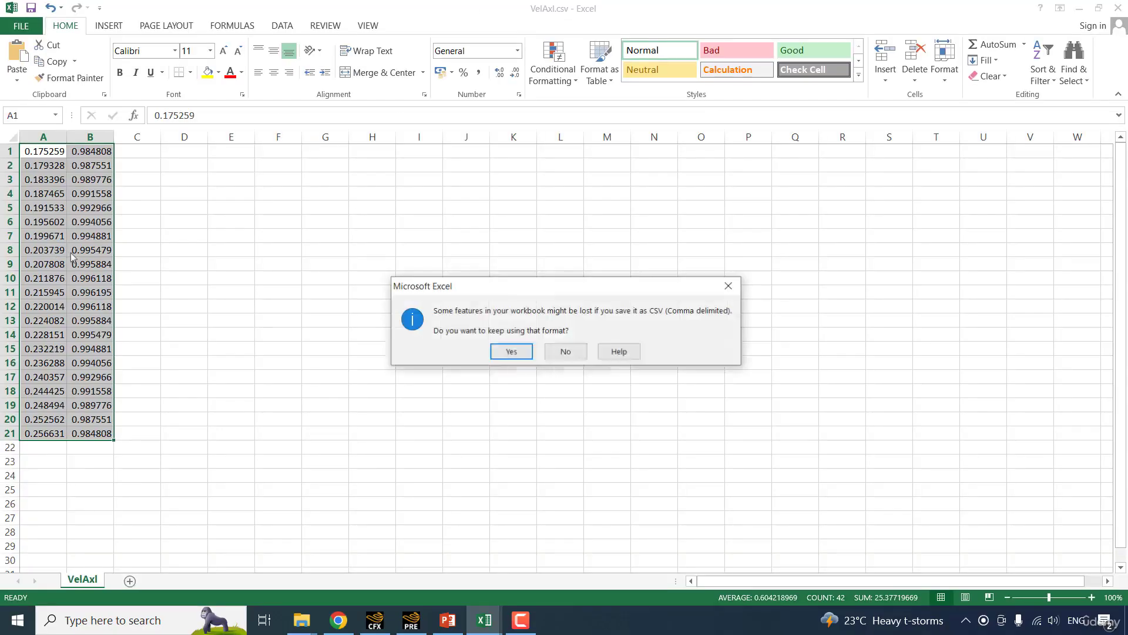
pyautogui.click(512, 351)
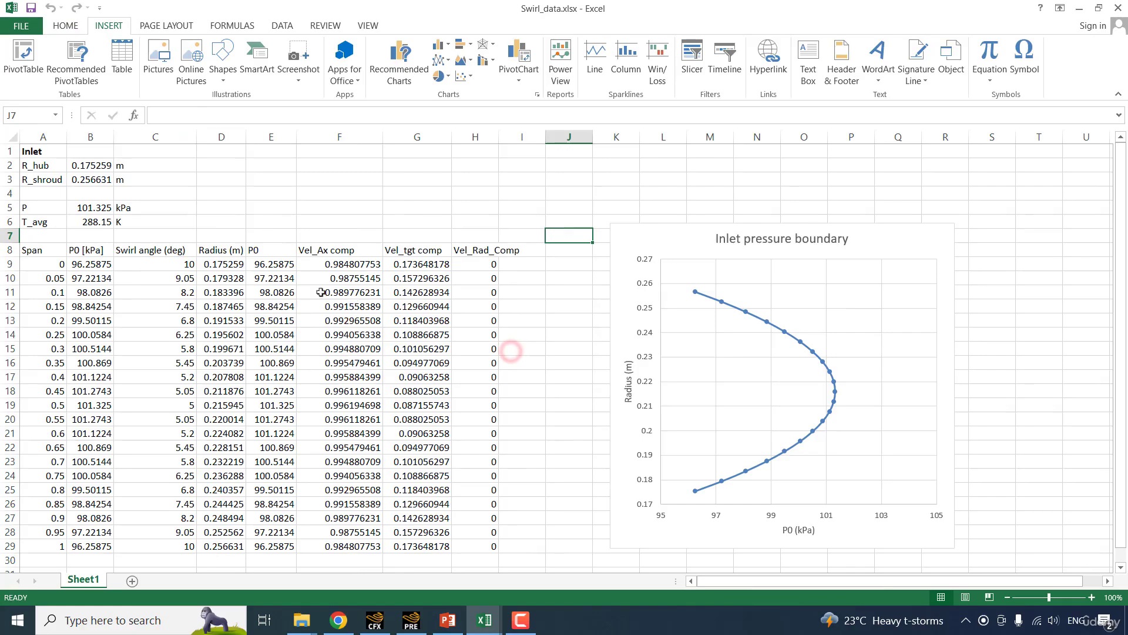
# Copy the Radius and Vel_tgt comp values, D9:D29 and G9:G29 in Swirl_data.xlsx, into a new workbook as plain values starting at A1.
pyautogui.moveTo(230, 264); pyautogui.dragTo(219, 542)
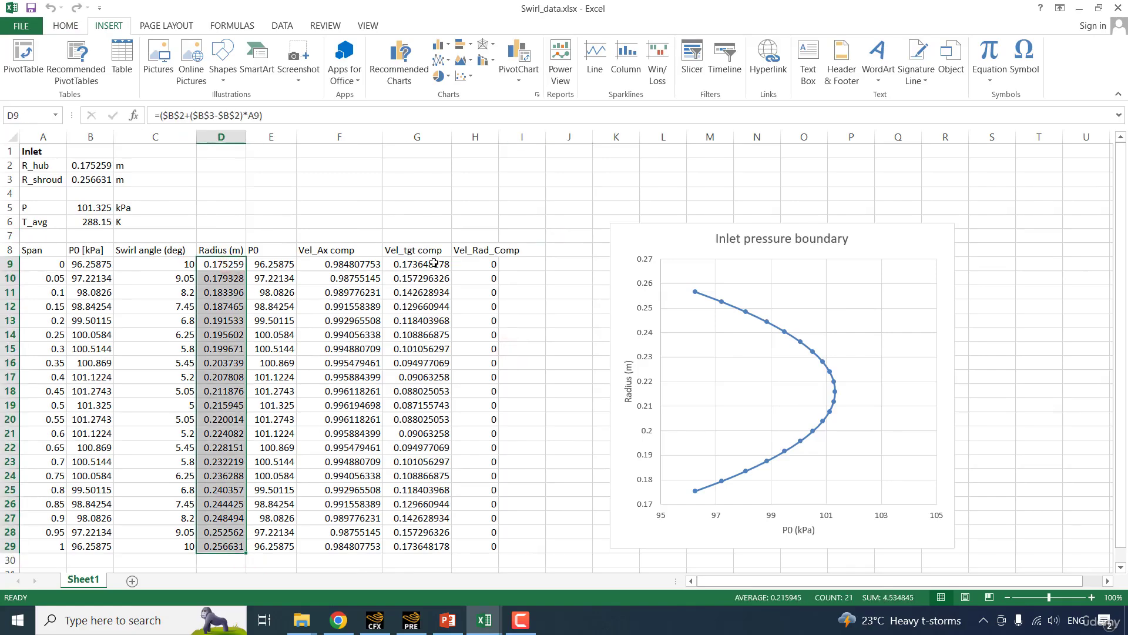
pyautogui.keyDown('ctrl'); pyautogui.moveTo(434, 264); pyautogui.dragTo(427, 545); pyautogui.keyUp('ctrl')
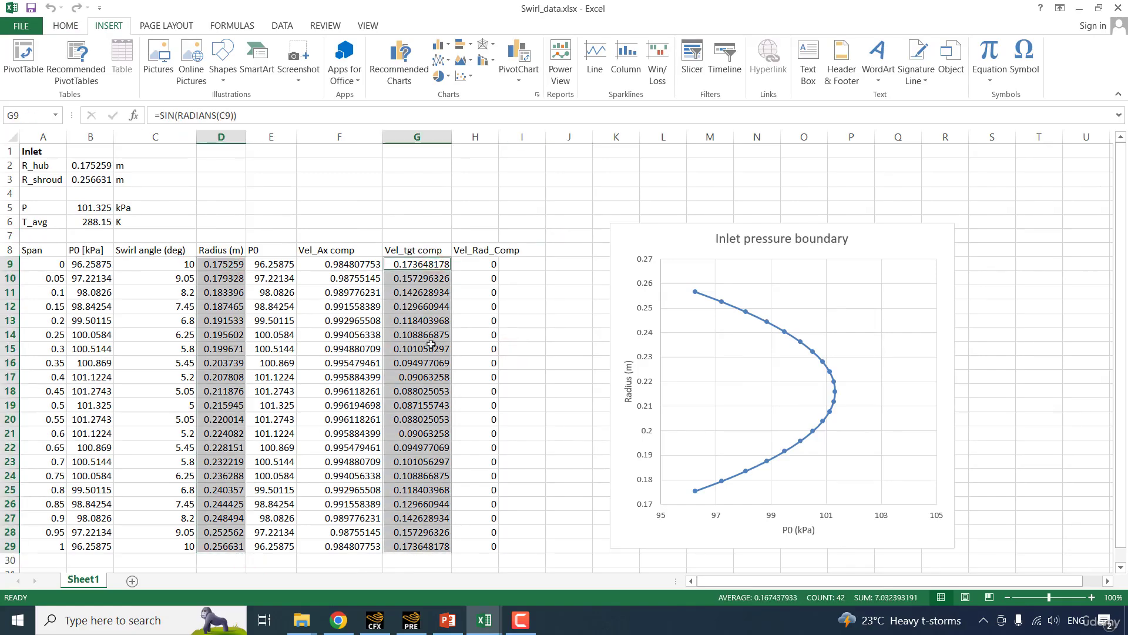
pyautogui.hotkey('ctrl', 'c')
pyautogui.hotkey('ctrl', 'n')
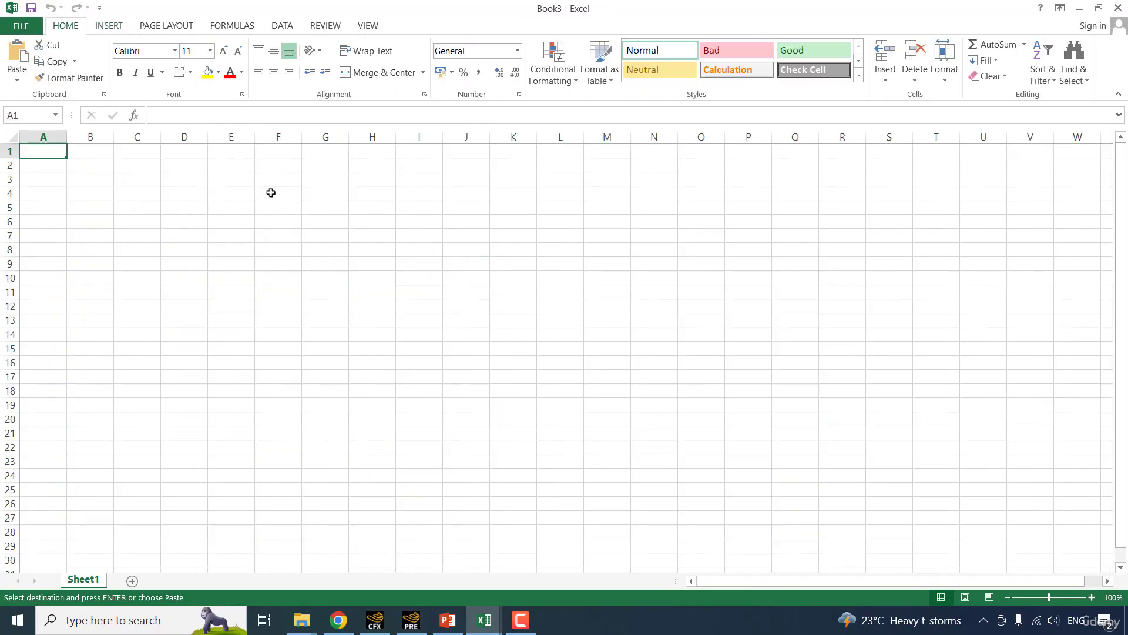
pyautogui.hotkey('ctrl', 'v')
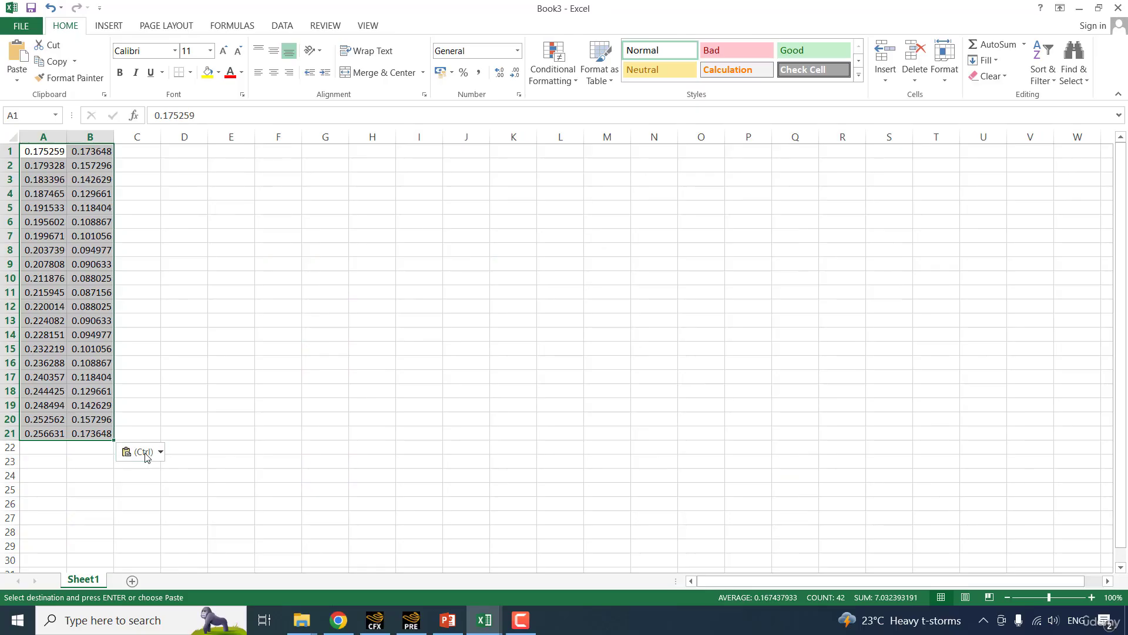
pyautogui.click(147, 457)
pyautogui.click(148, 551)
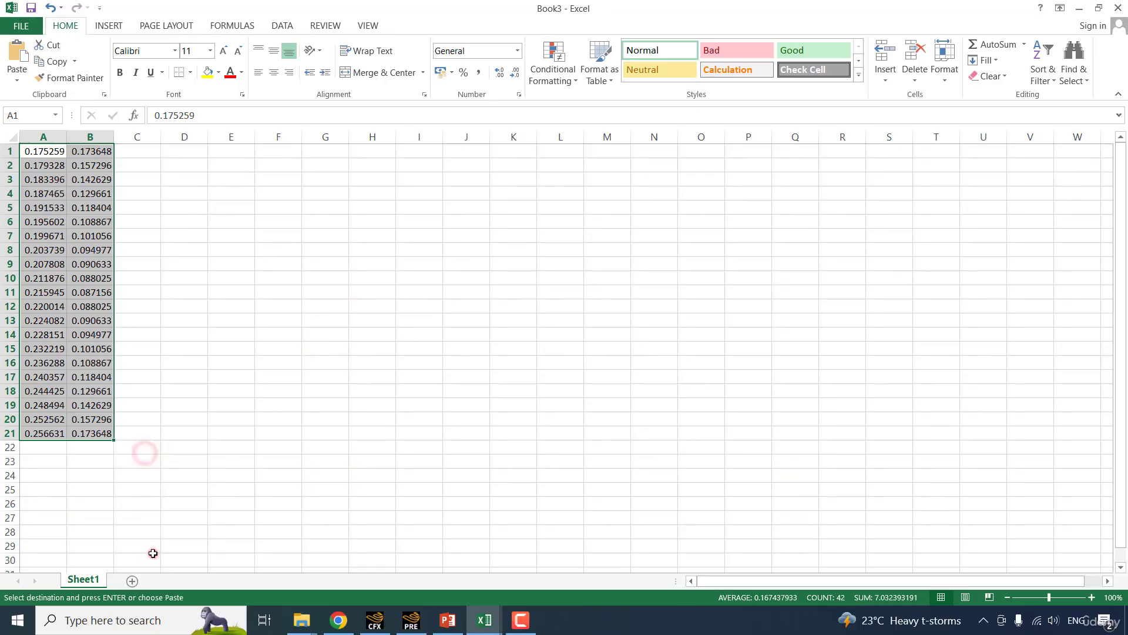
pyautogui.click(322, 262)
# Save the tangential velocity workbook as VelTgt.csv in the METHOD1 folder, using the CSV (Comma delimited) format.
pyautogui.hotkey('ctrl', 's')
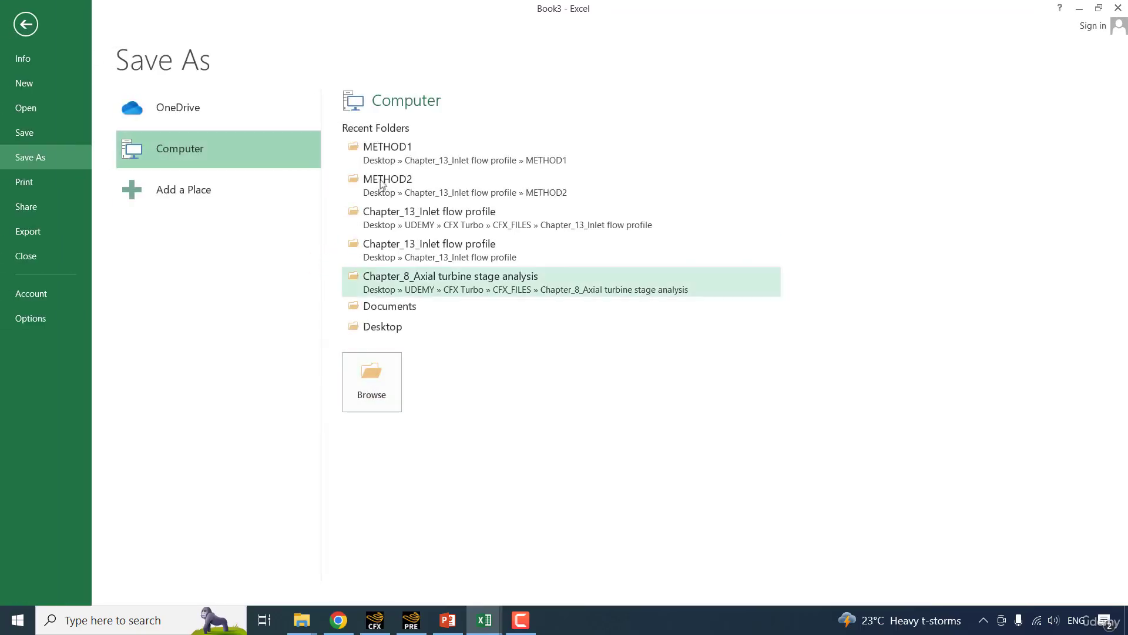
pyautogui.click(397, 155)
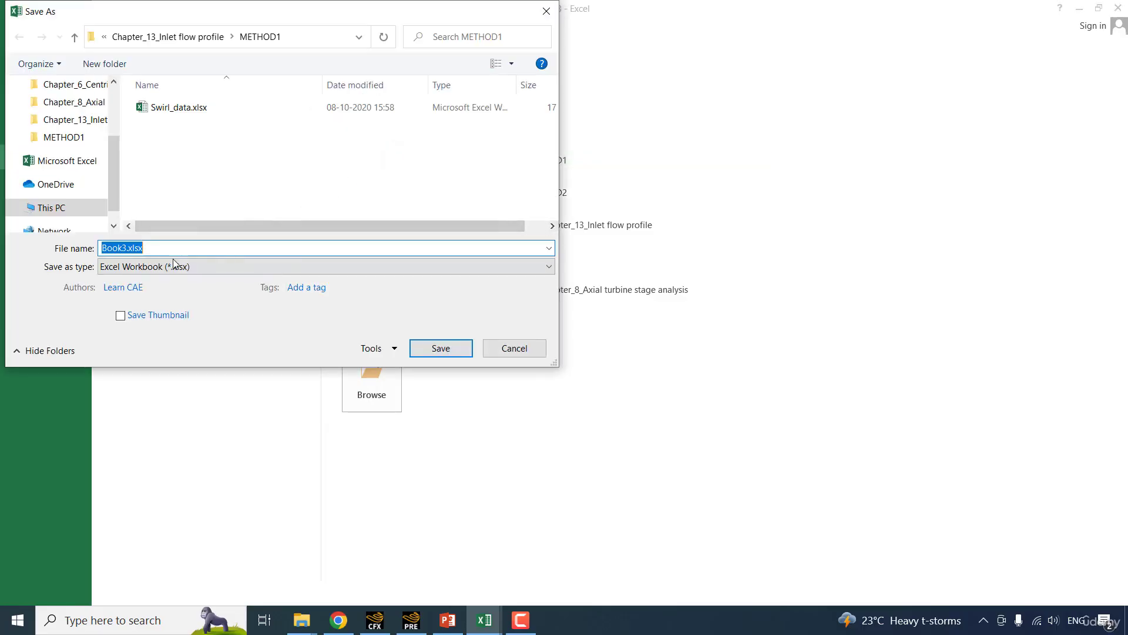
pyautogui.click(175, 263)
pyautogui.click(185, 445)
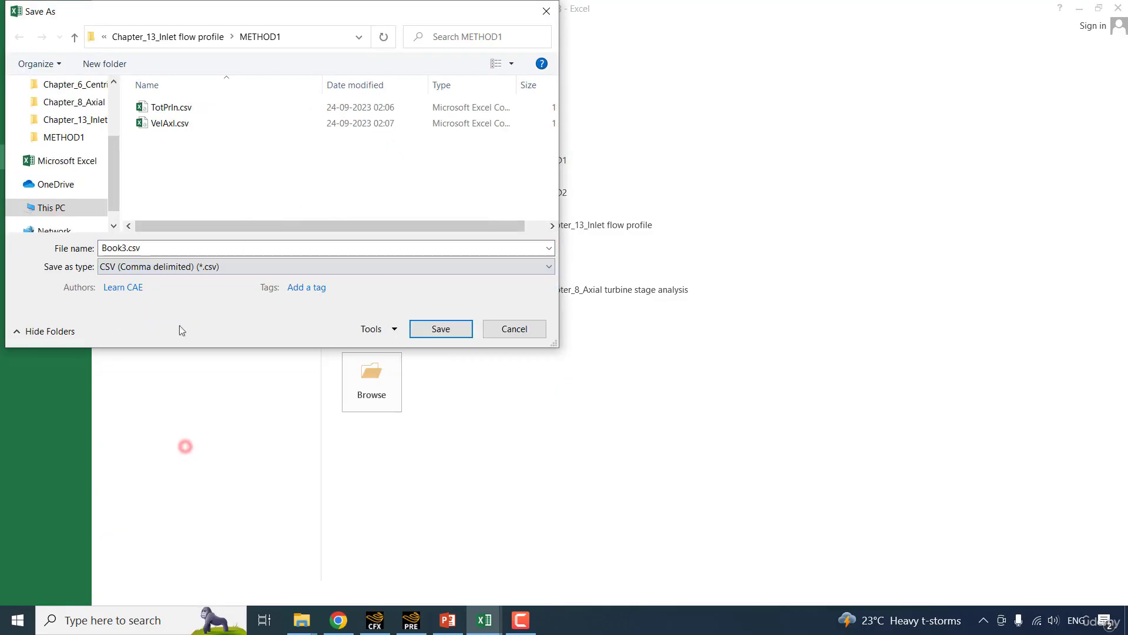
pyautogui.click(170, 124)
pyautogui.click(118, 251)
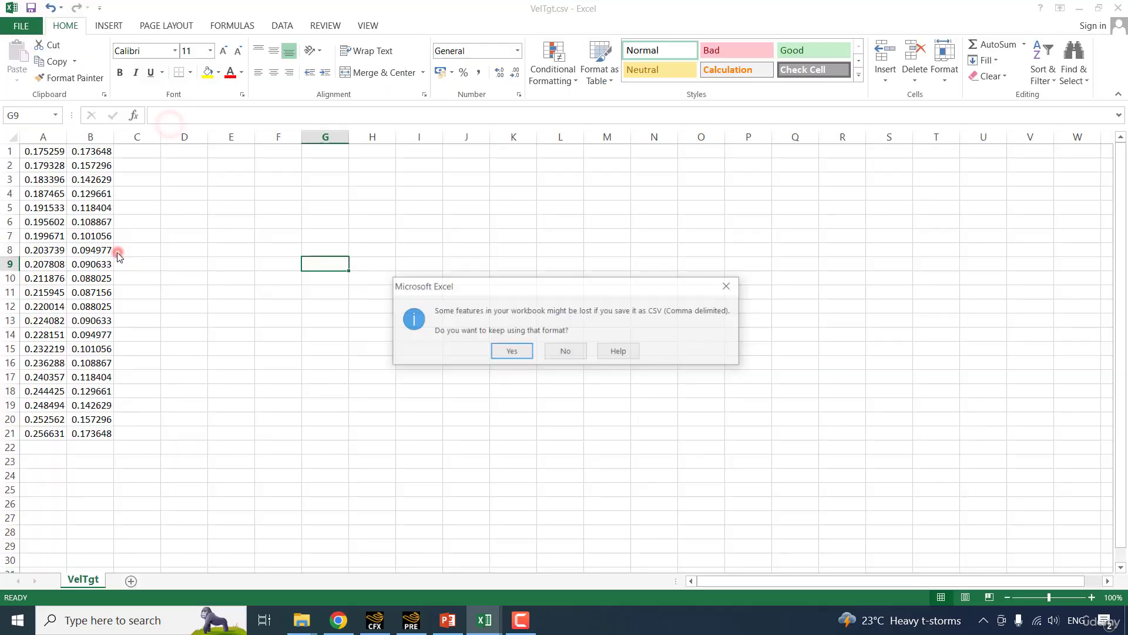
pyautogui.click(512, 351)
pyautogui.click(814, 210)
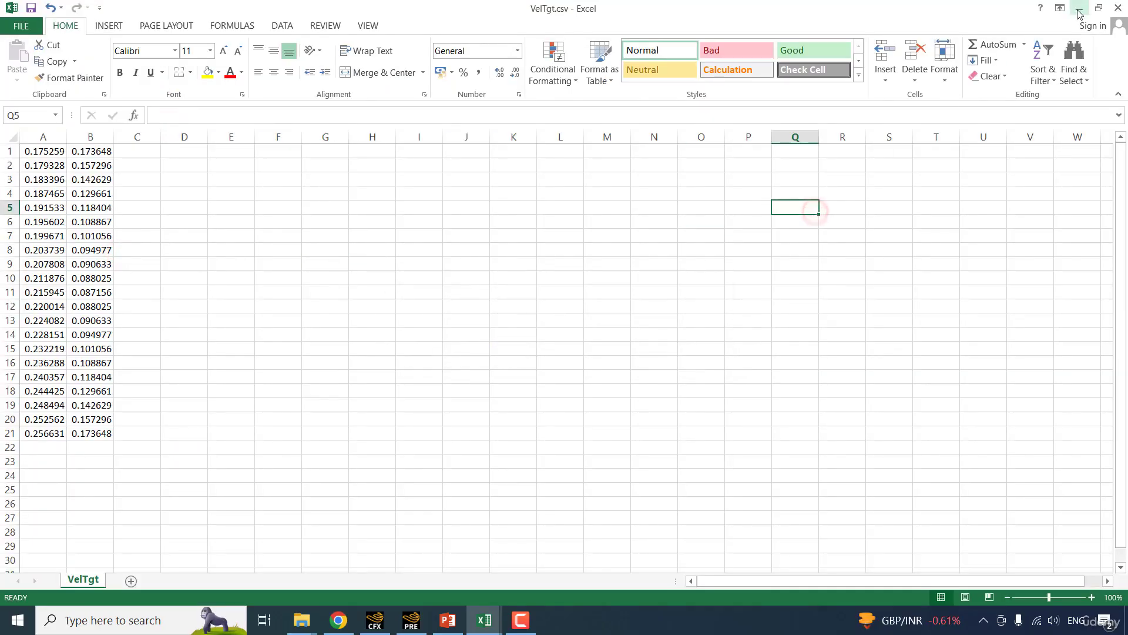
# Switch to CFX-Pre and import TotPrIn.csv from the METHOD1 folder as the TotPr function's interpolation data, showing all file types.
pyautogui.click(1080, 8)
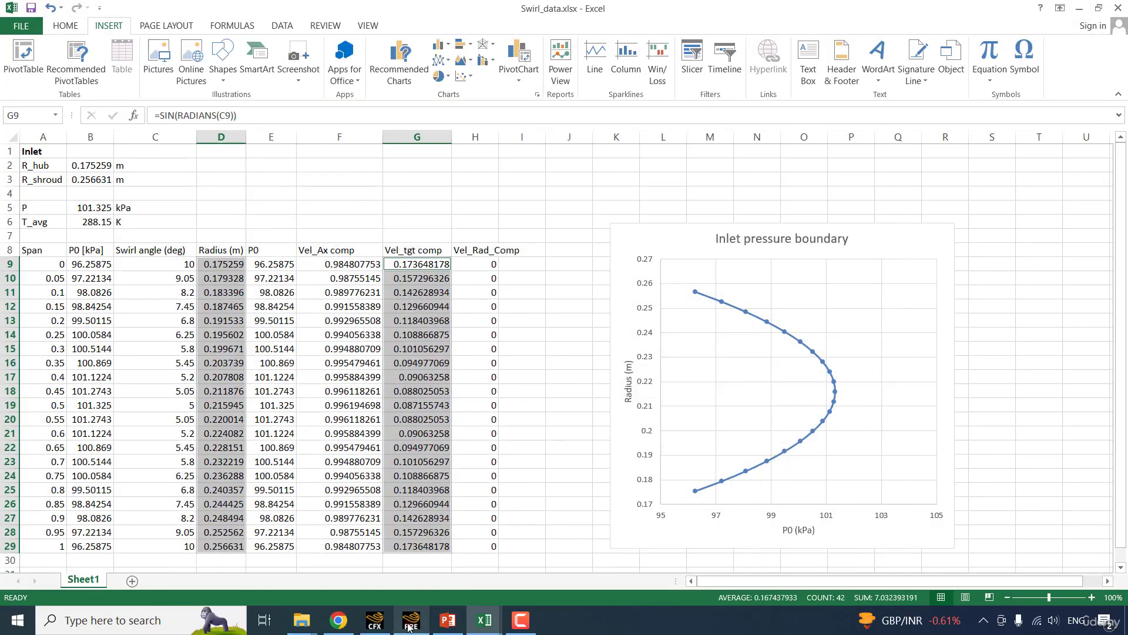
pyautogui.click(409, 623)
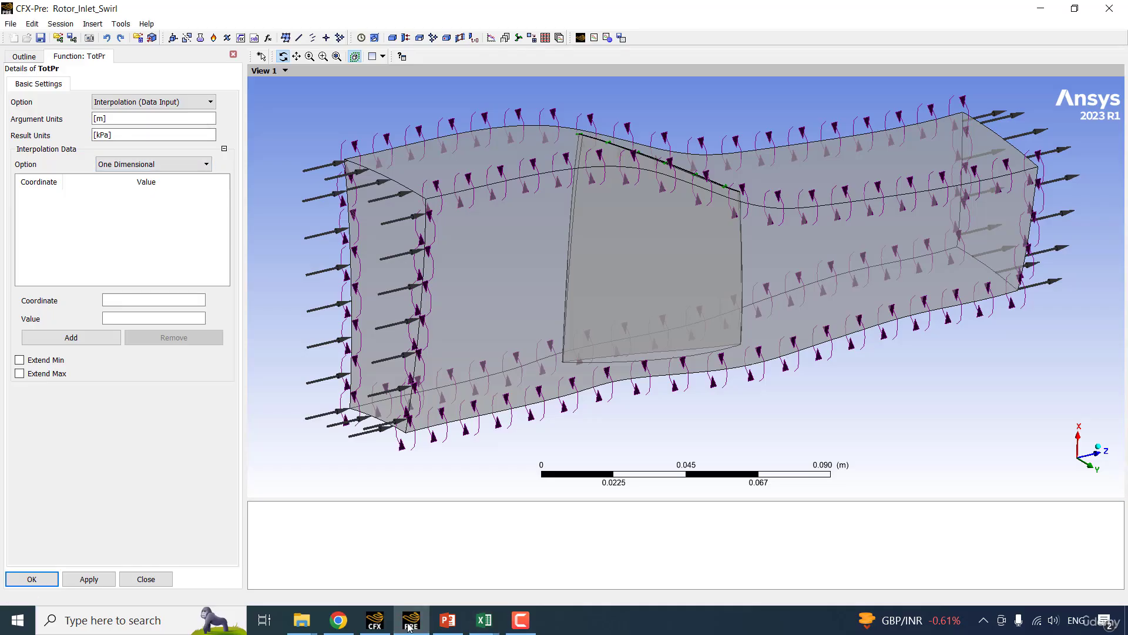
pyautogui.rightClick(68, 217)
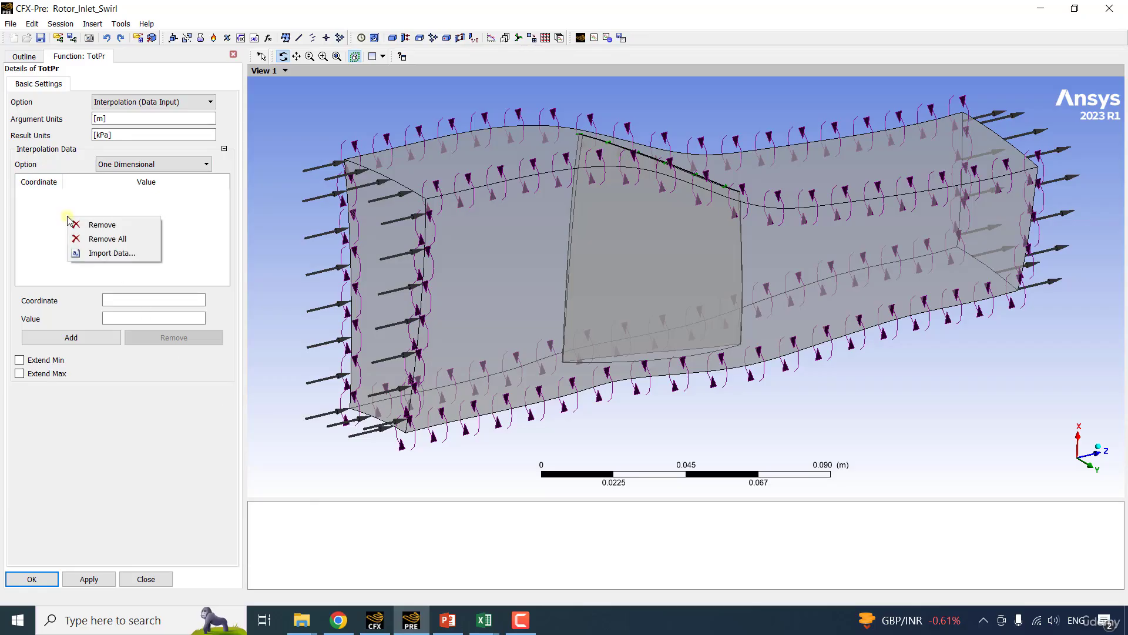
pyautogui.click(125, 254)
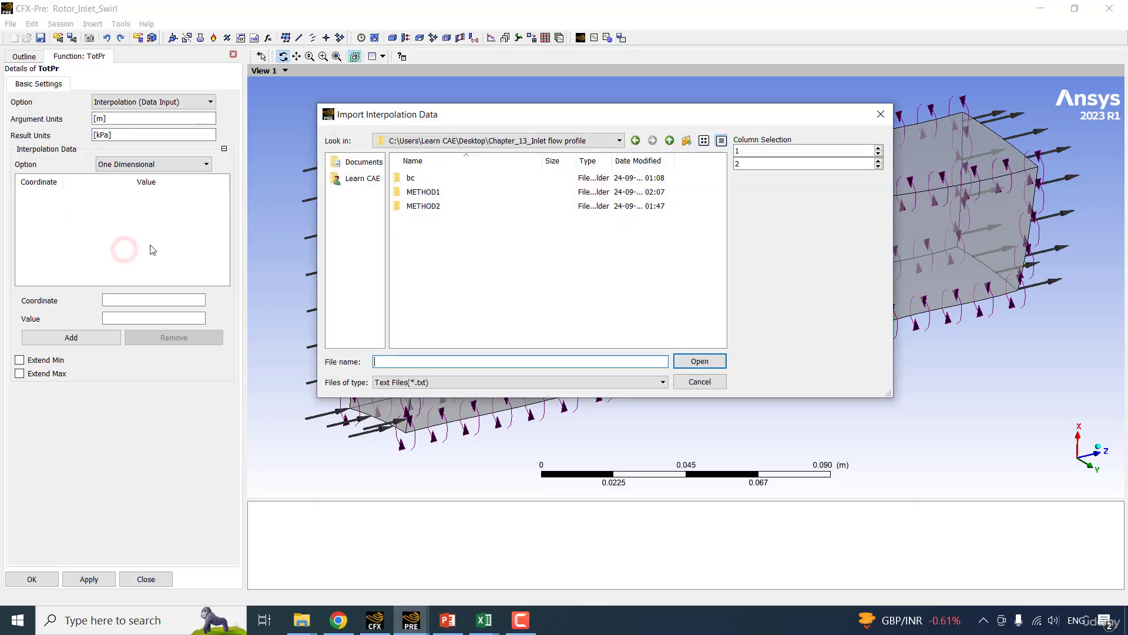
pyautogui.doubleClick(449, 189)
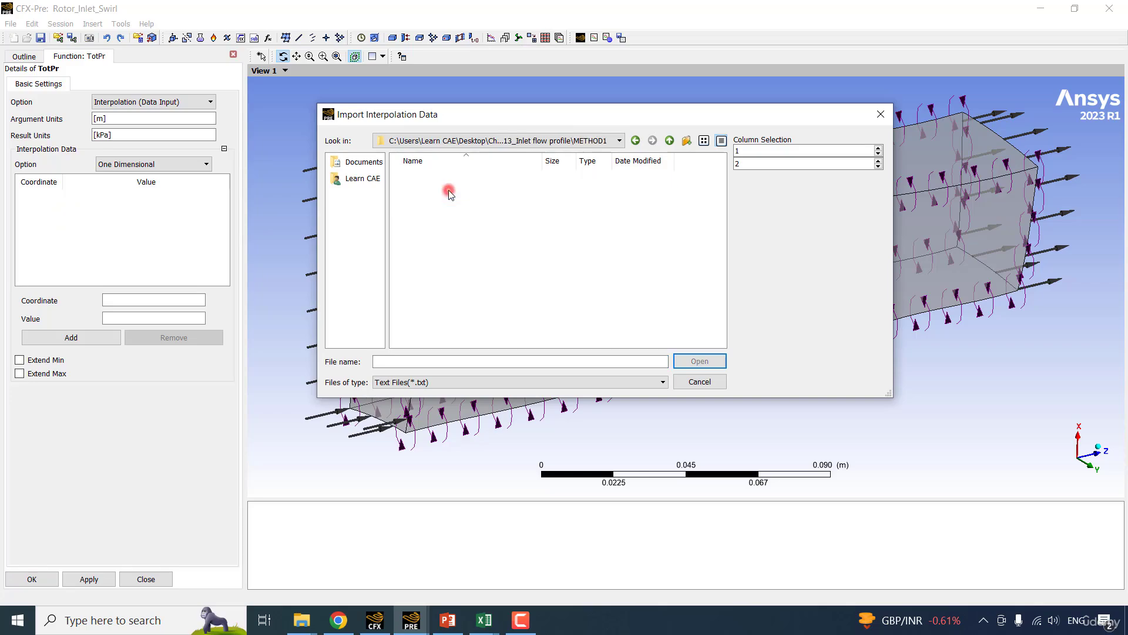
pyautogui.click(416, 382)
pyautogui.click(421, 412)
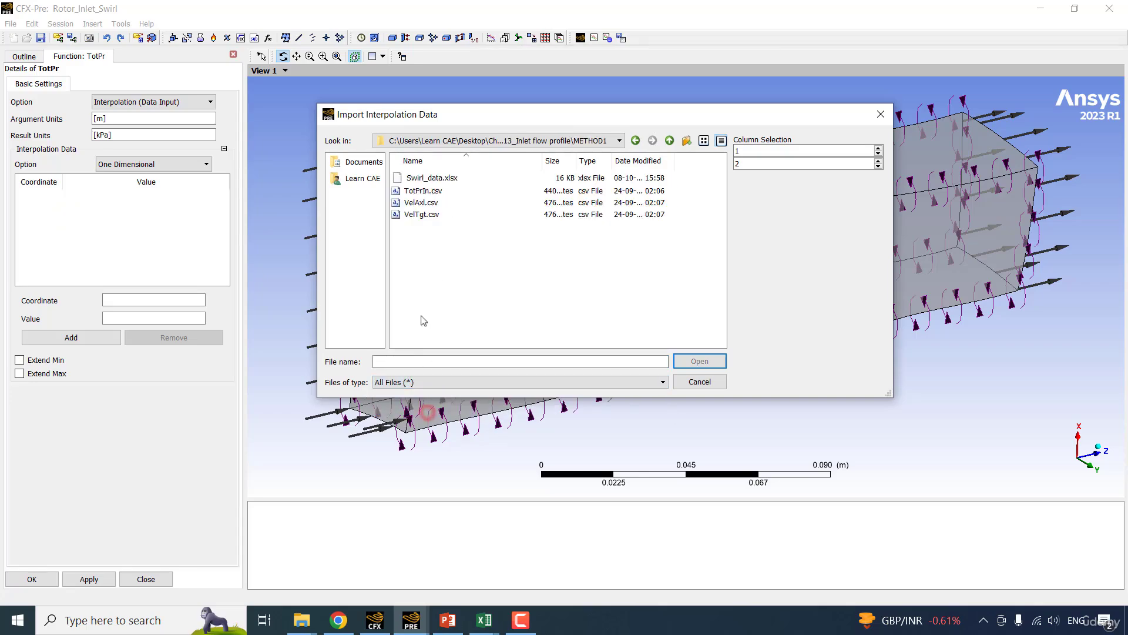
pyautogui.click(414, 191)
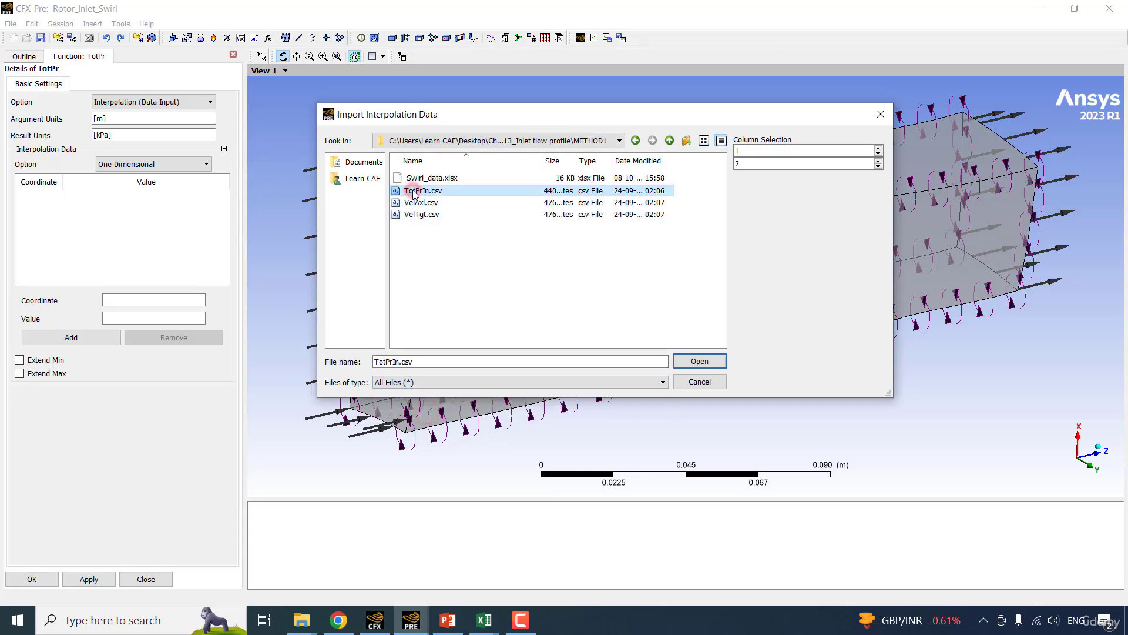
pyautogui.click(698, 362)
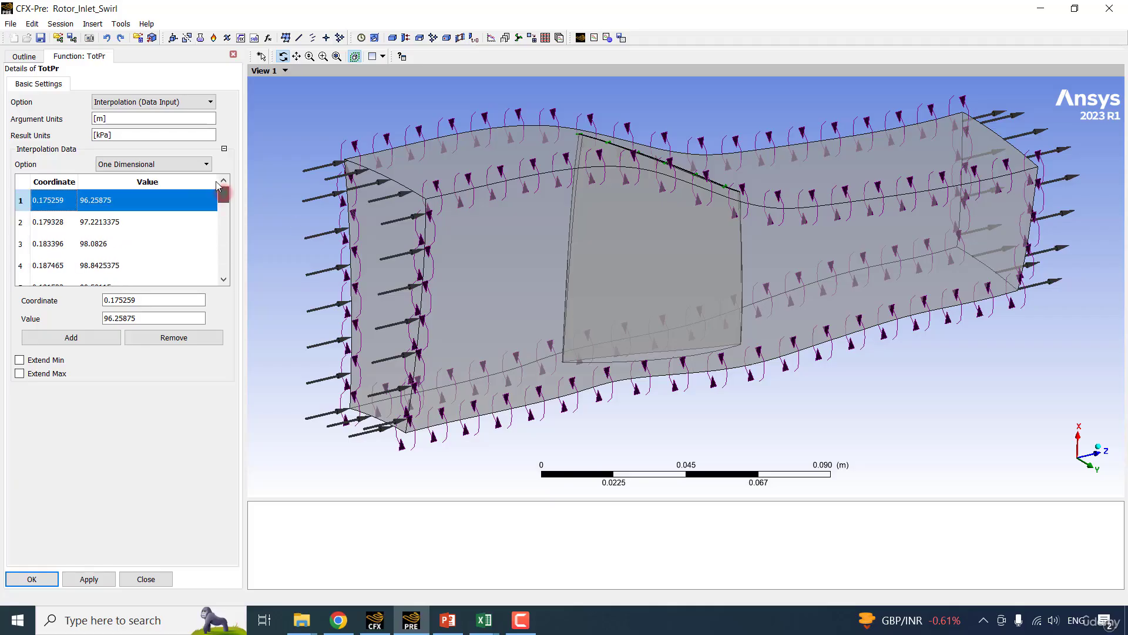
# Enable Extend Min and Extend Max for the TotPr function, accept its definition, and briefly reopen it to check.
pyautogui.click(31, 357)
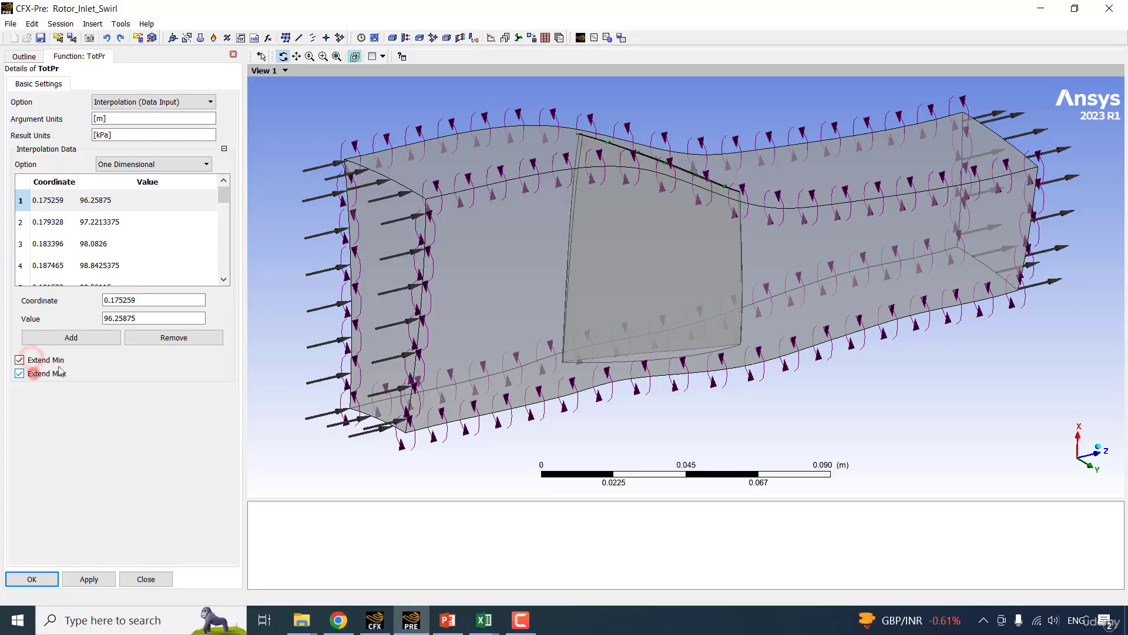
pyautogui.click(32, 374)
pyautogui.click(31, 578)
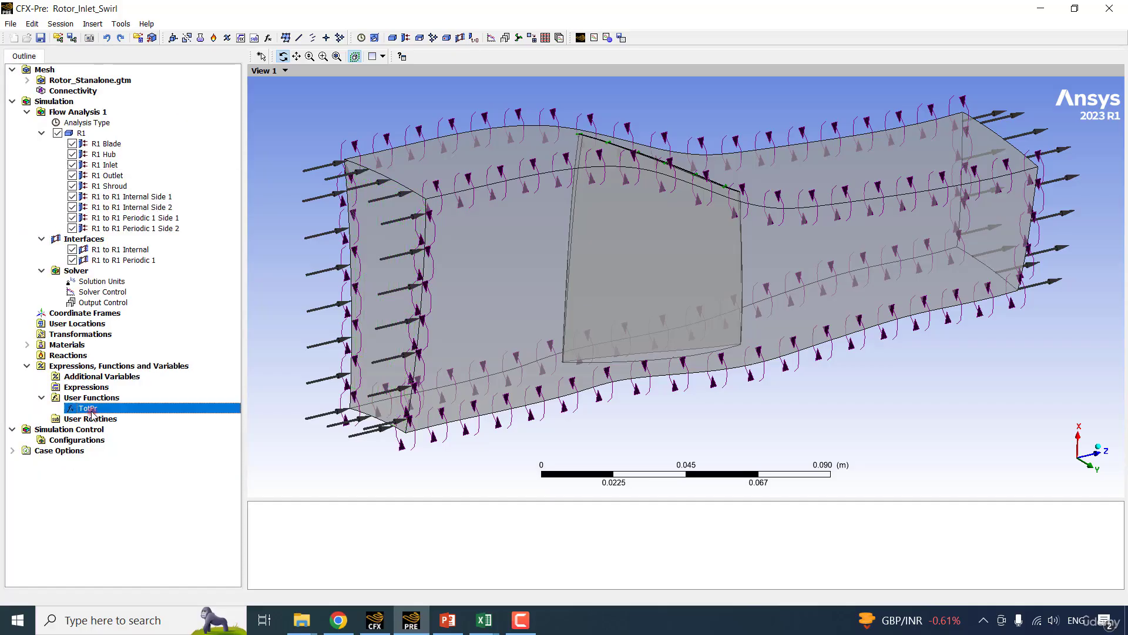
pyautogui.doubleClick(125, 408)
pyautogui.click(237, 56)
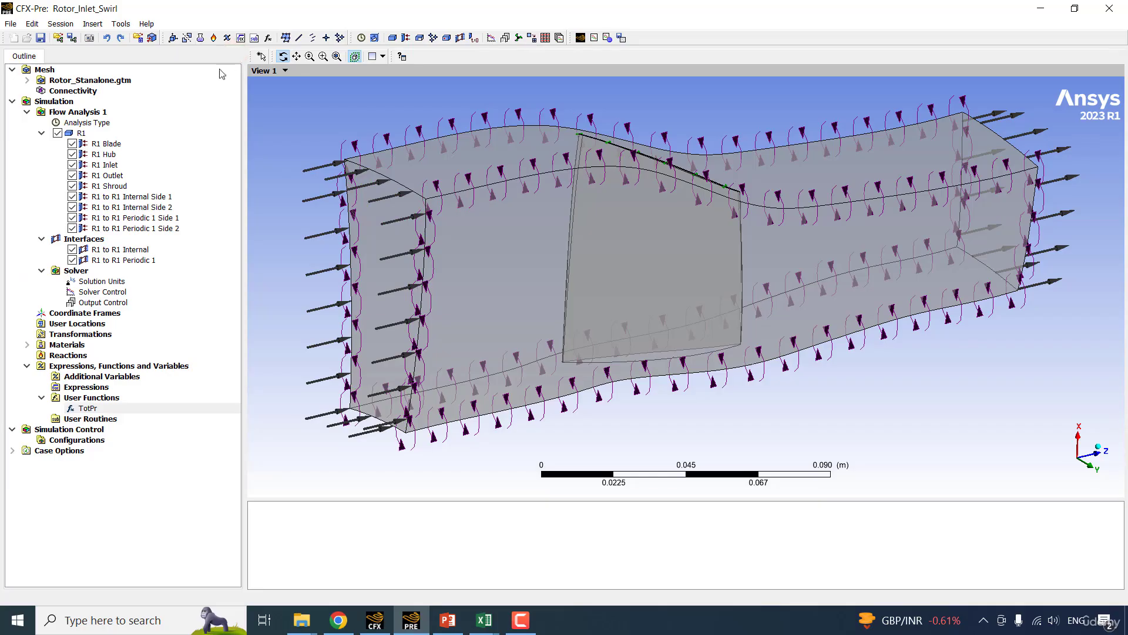
# In the R1 Inlet boundary details, replace the Relative Pressure value with an expression calling the user function TotPr.
pyautogui.doubleClick(124, 164)
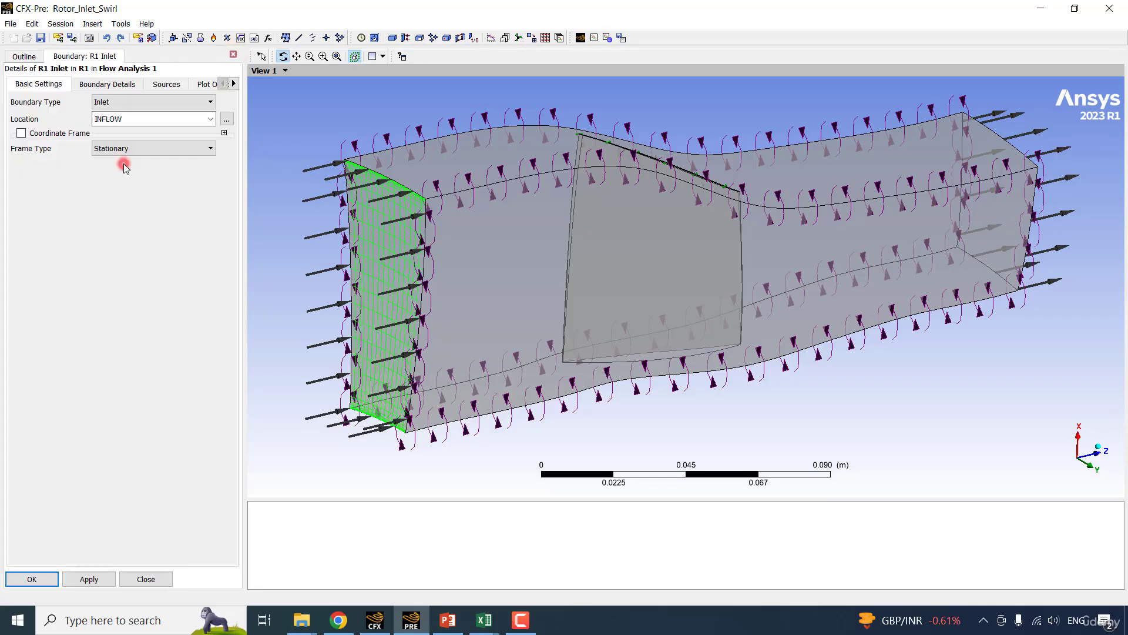
pyautogui.click(103, 85)
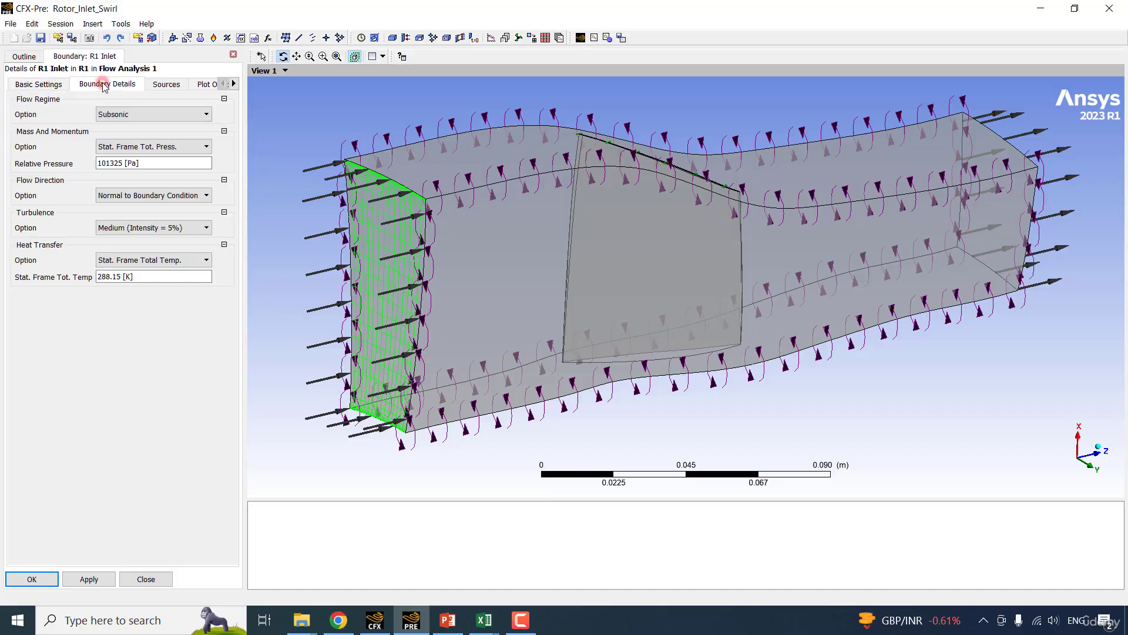
pyautogui.click(147, 165)
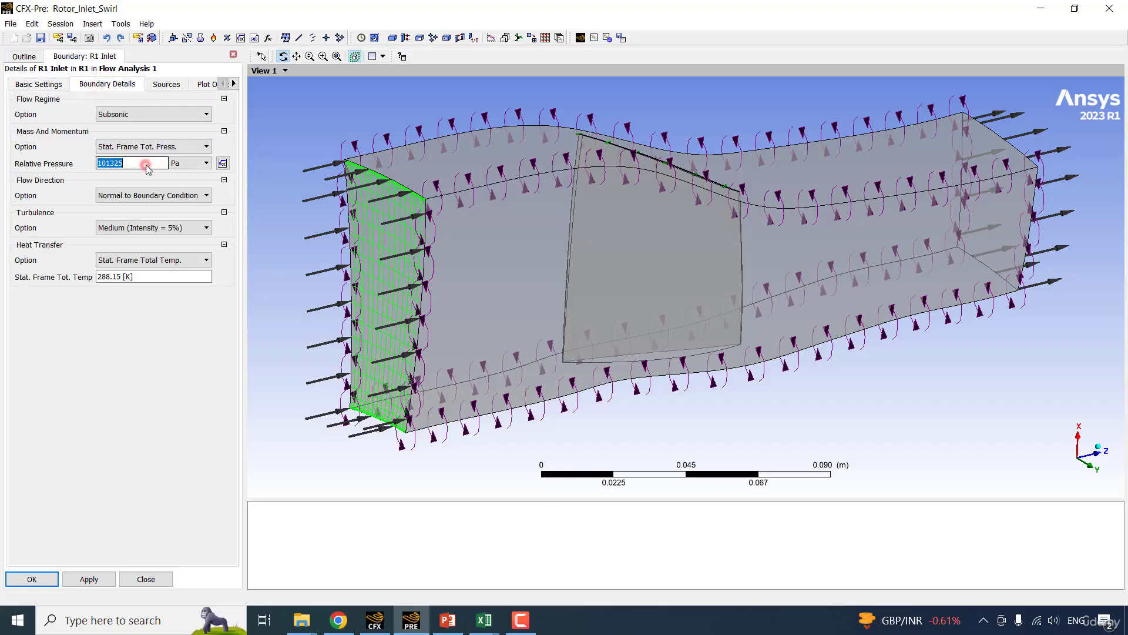
pyautogui.click(222, 164)
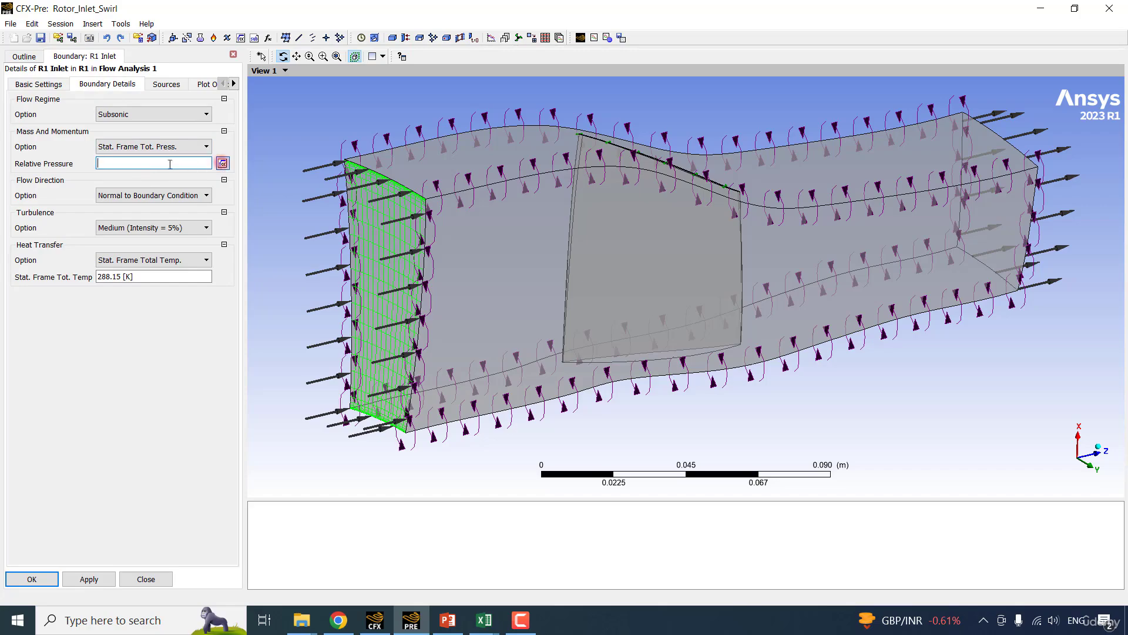
pyautogui.rightClick(145, 165)
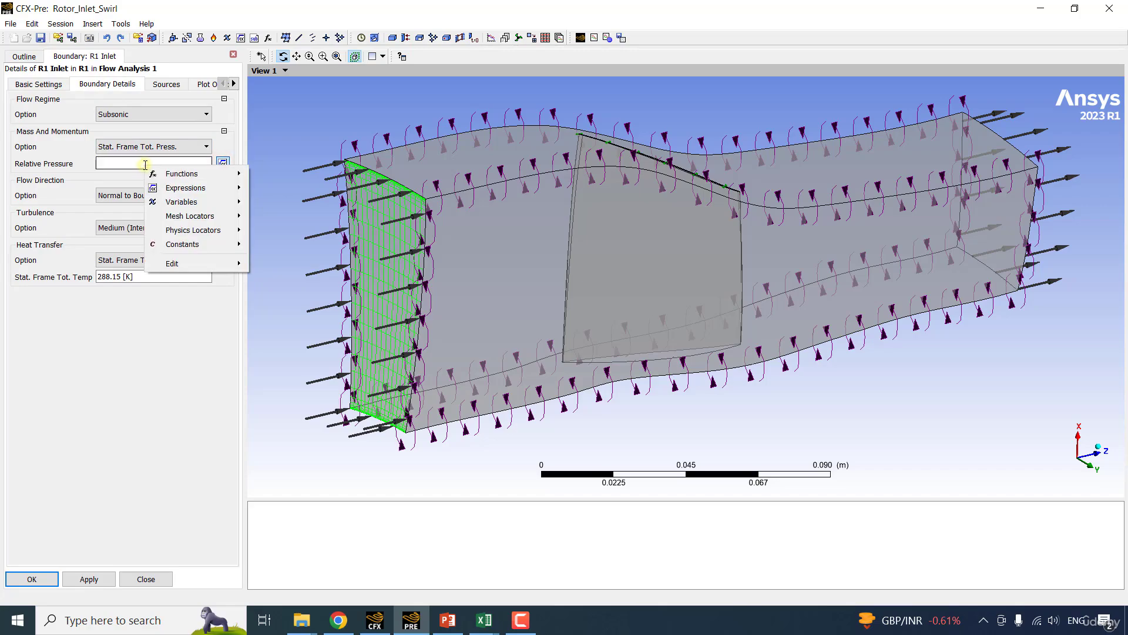
pyautogui.click(188, 173)
pyautogui.moveTo(301, 176)
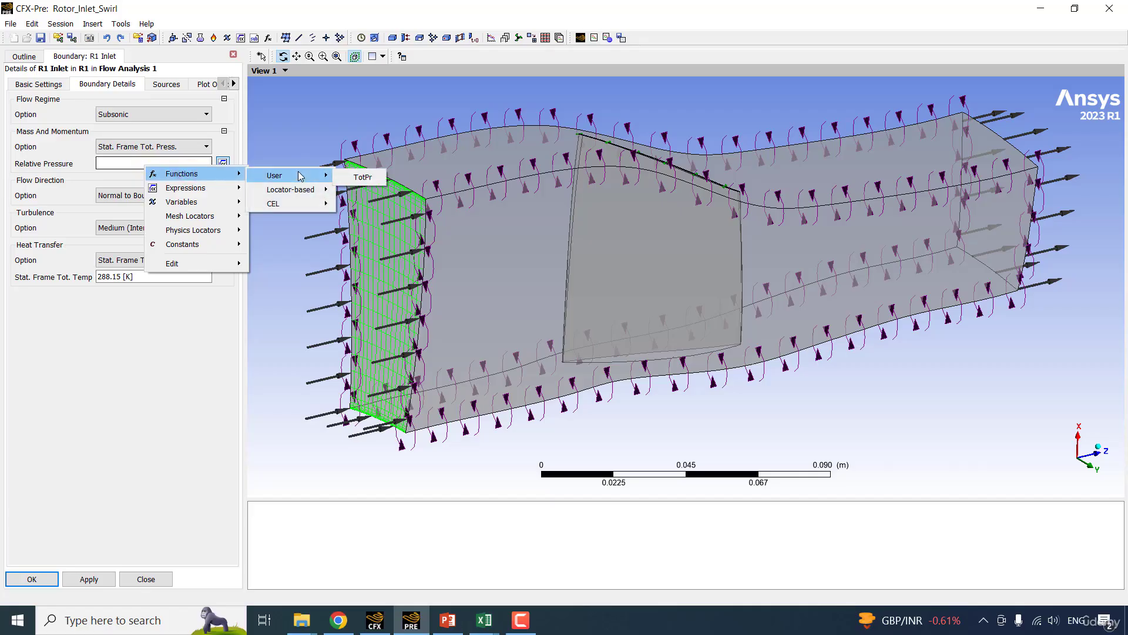
pyautogui.click(349, 175)
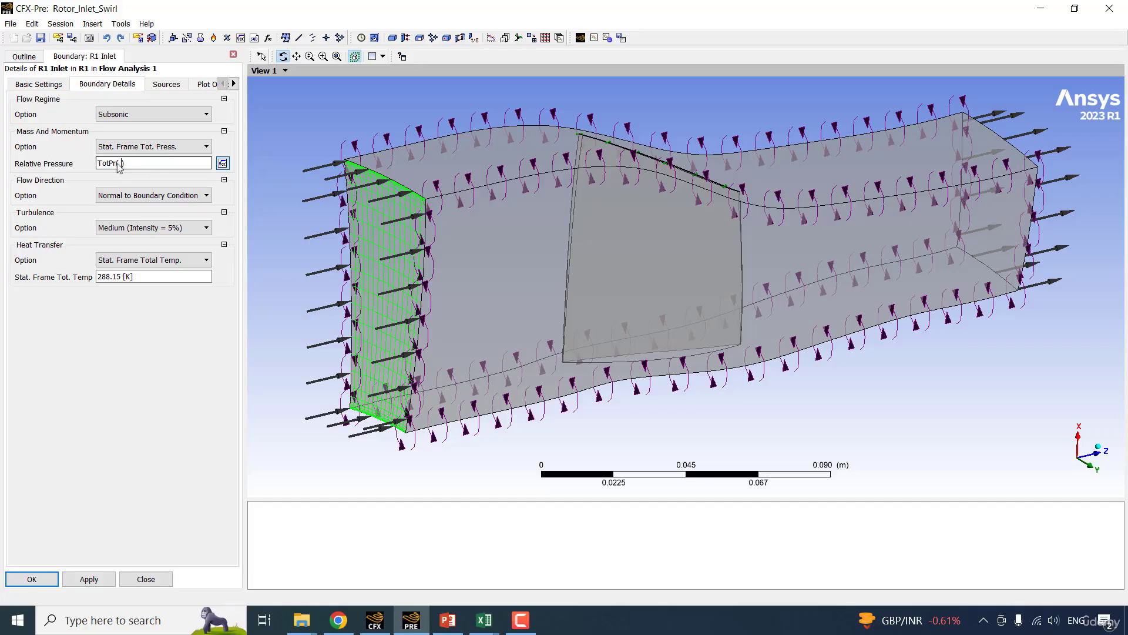
# Insert a new expression named rad among the simulation's expressions.
pyautogui.click(24, 56)
pyautogui.doubleClick(102, 388)
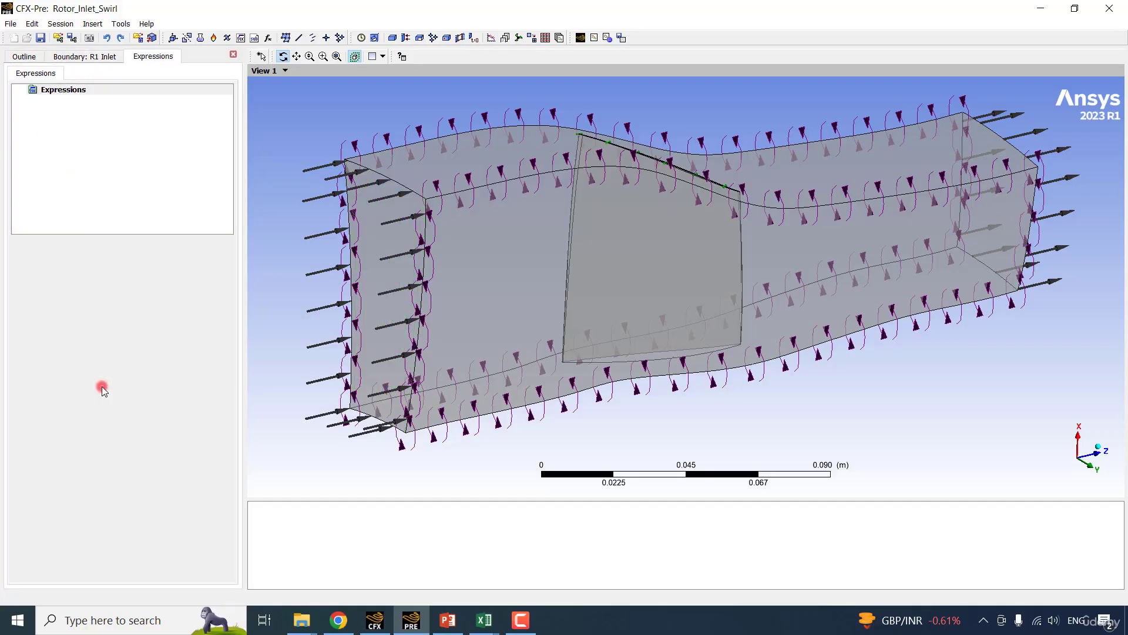
pyautogui.rightClick(75, 122)
pyautogui.click(128, 135)
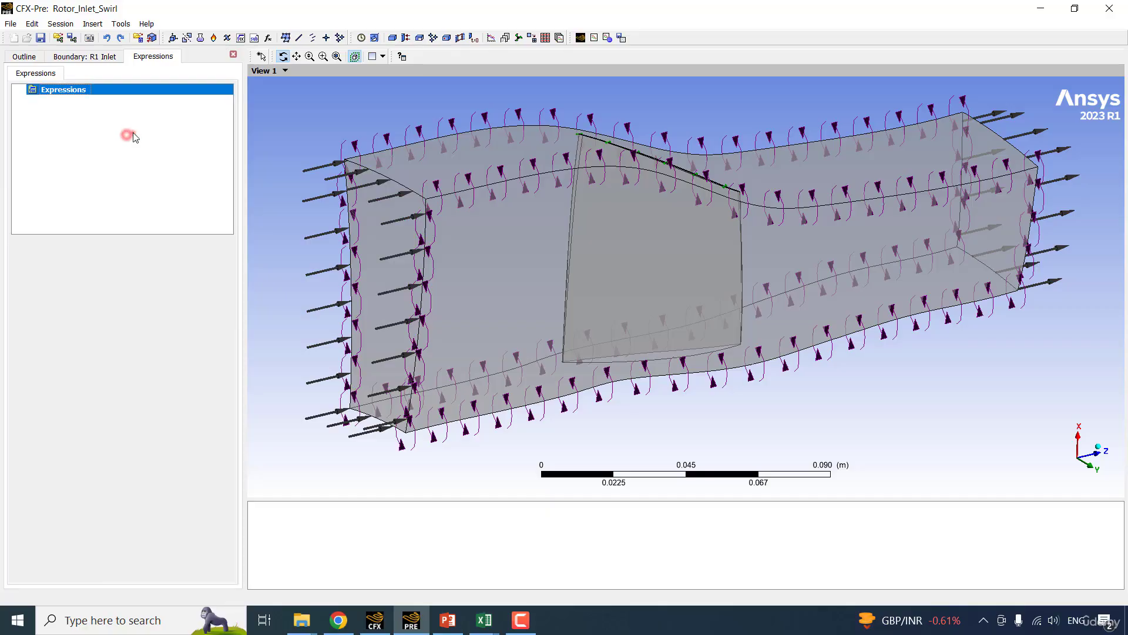
pyautogui.click(132, 133)
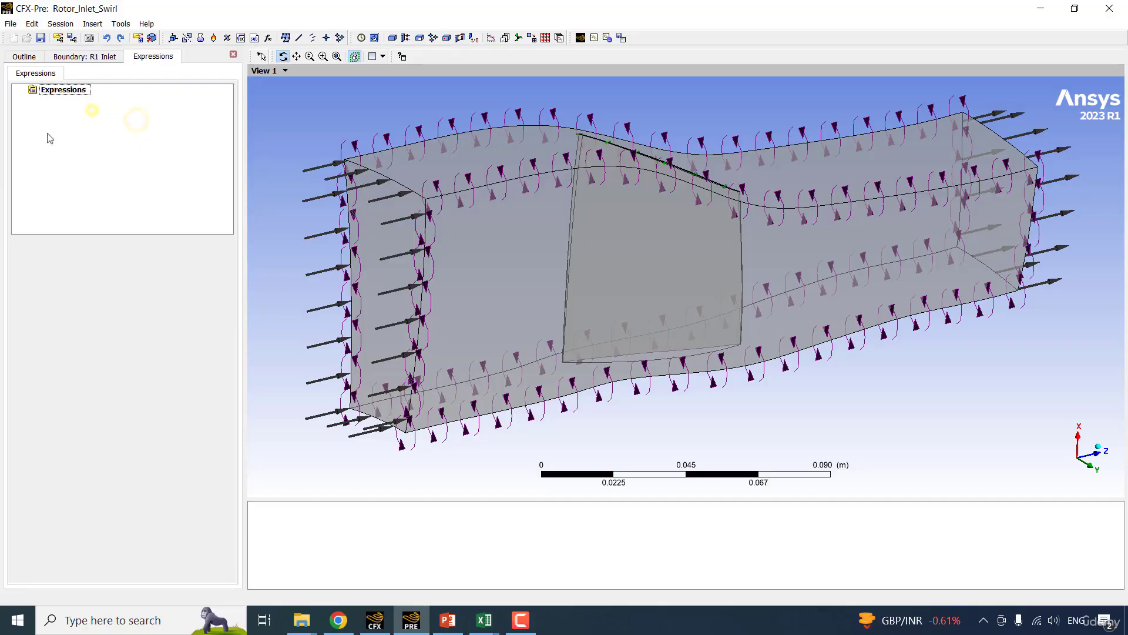
pyautogui.rightClick(65, 90)
pyautogui.moveTo(101, 99)
pyautogui.click(232, 100)
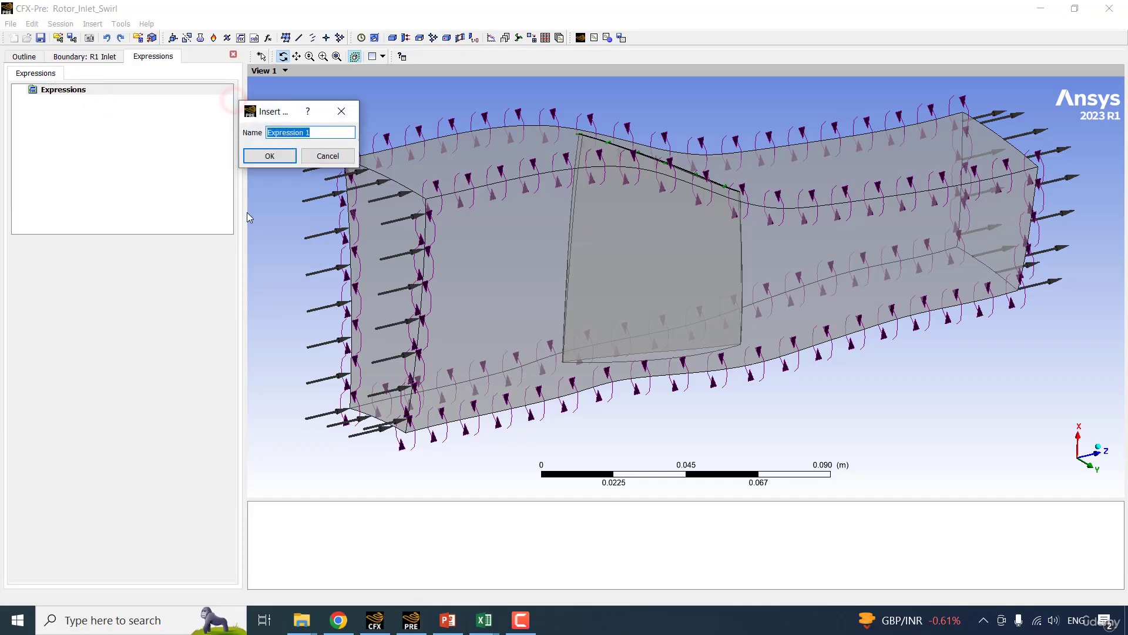
pyautogui.write('rad')
pyautogui.press('Return')
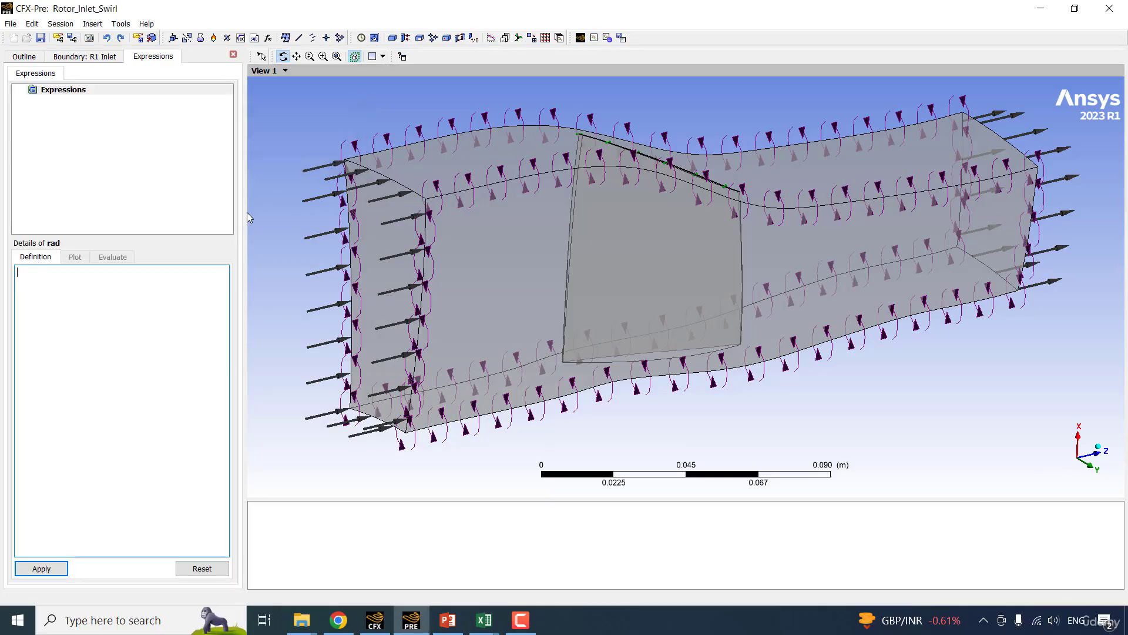
# Define the rad expression as sqrt(x2+y^2) and apply the definition.
pyautogui.scroll(-1, 247, 213)
pyautogui.moveTo(247, 213); pyautogui.dragTo(247, 213, button='middle')
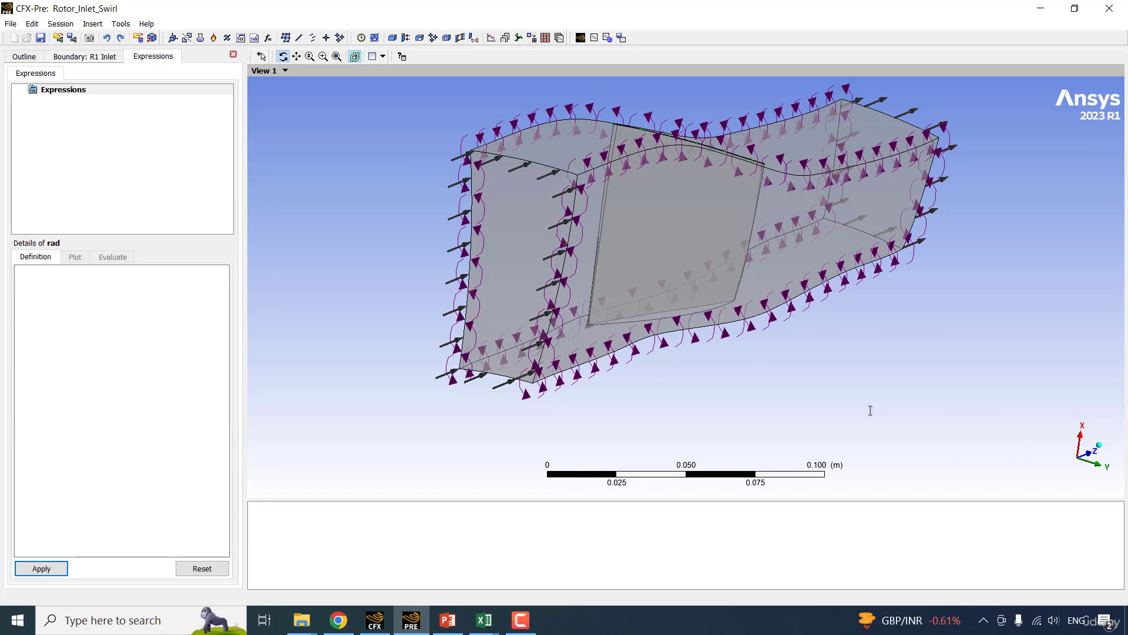
pyautogui.click(76, 288)
pyautogui.write('sqr')
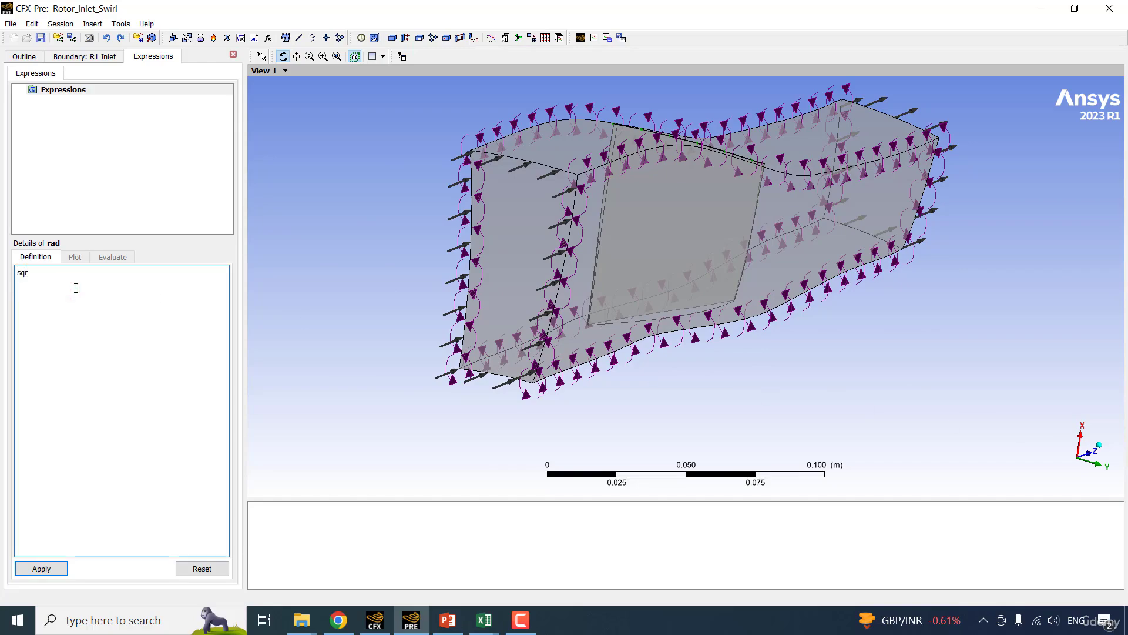
pyautogui.write('t(x2+y^2)')
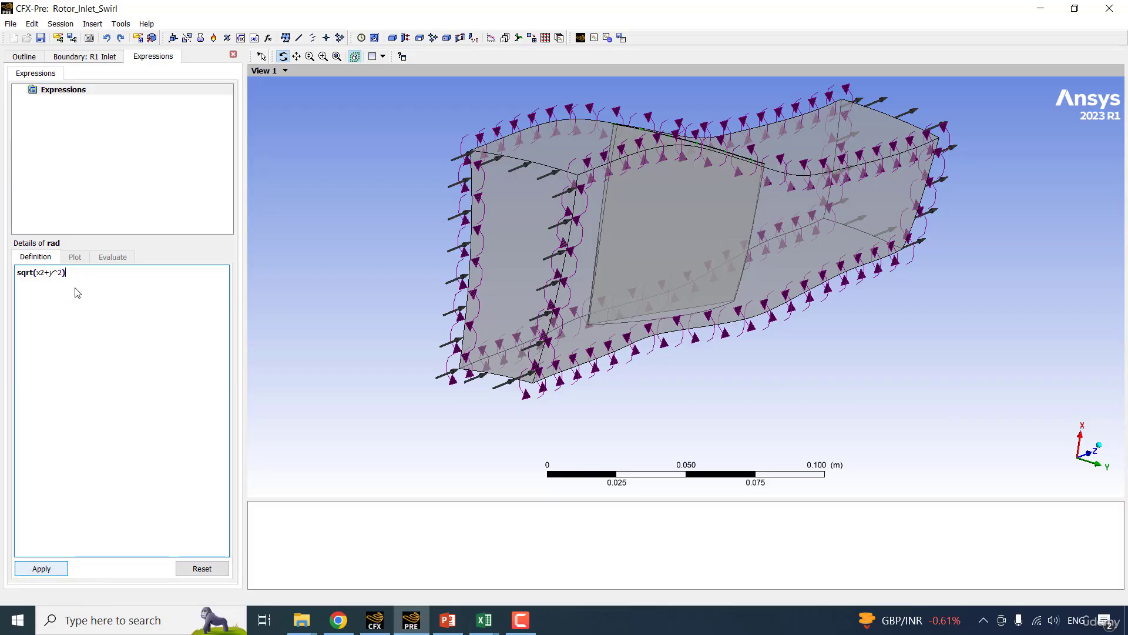
pyautogui.click(42, 567)
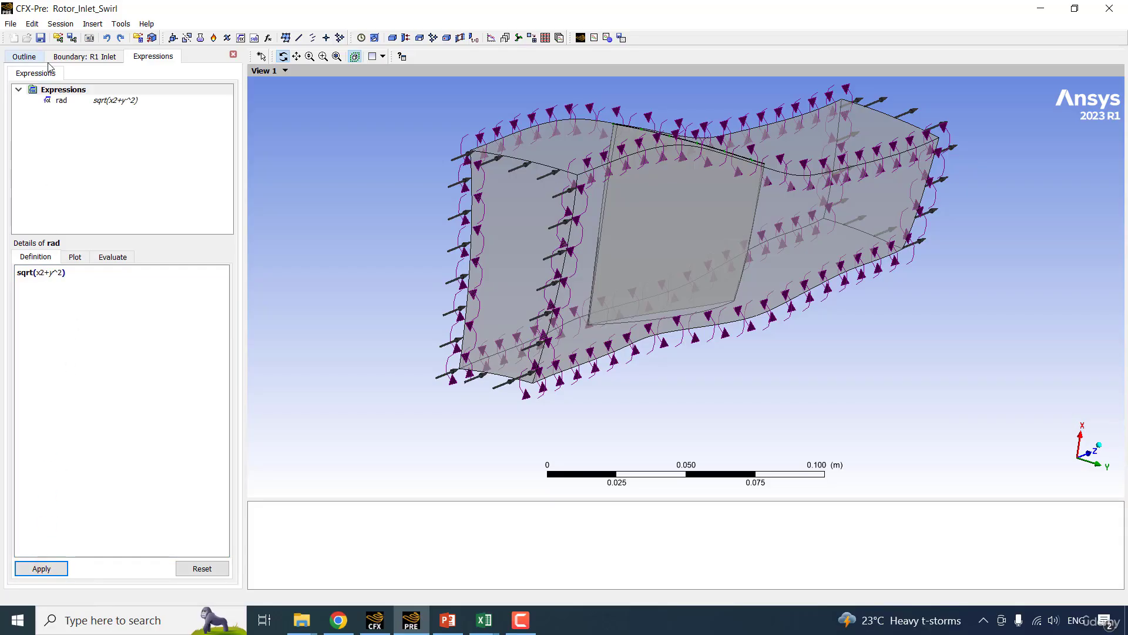
# Set the R1 Inlet Relative Pressure to TotPr(rad) and apply the boundary definition.
pyautogui.click(83, 57)
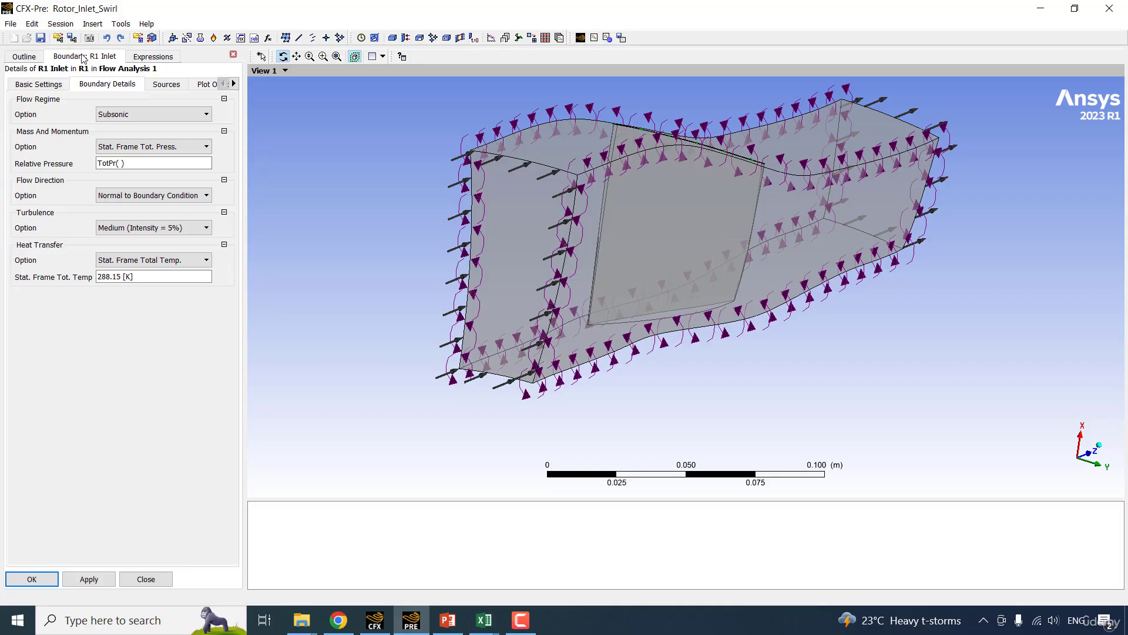
pyautogui.click(120, 164)
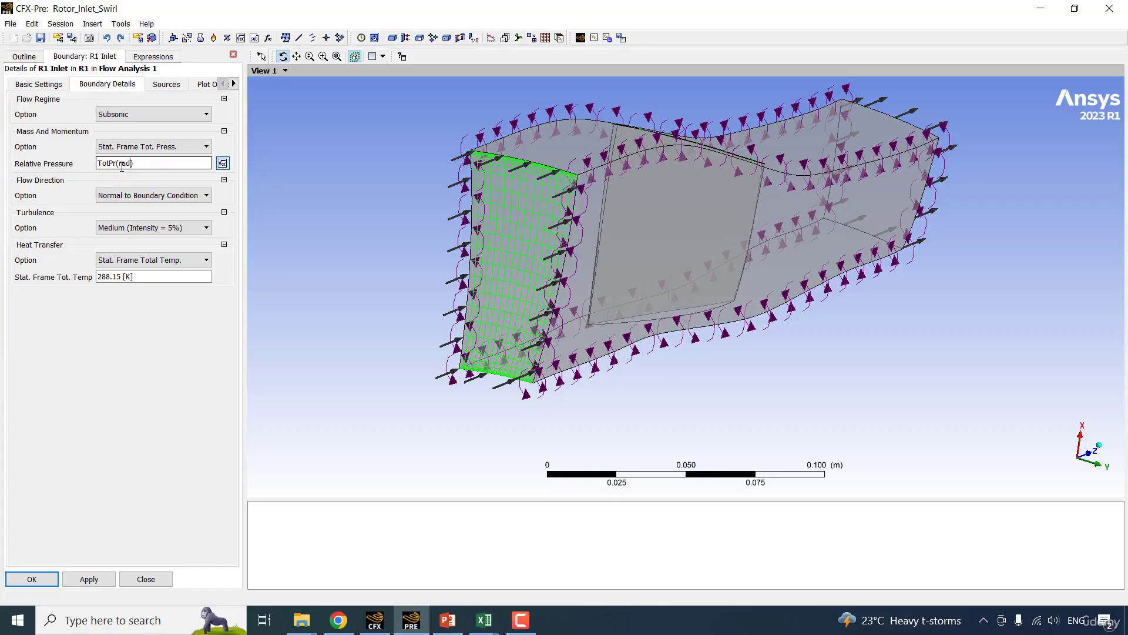
pyautogui.click(90, 579)
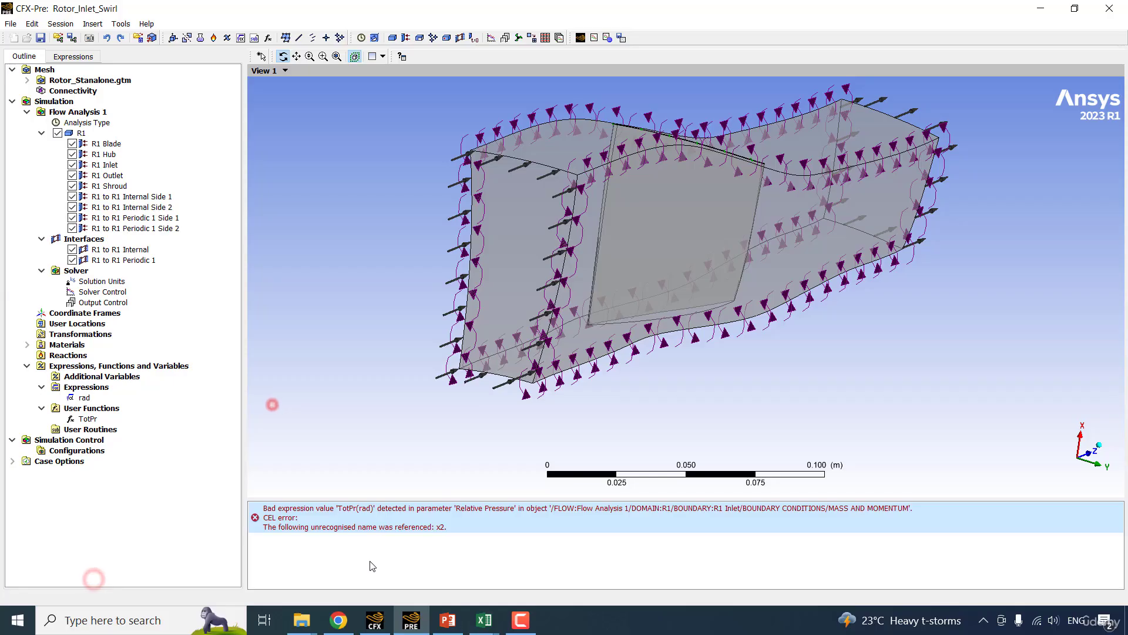
# Correct the rad expression so that x is squared, and reopen the R1 Inlet boundary details to check the Relative Pressure entry.
pyautogui.doubleClick(92, 398)
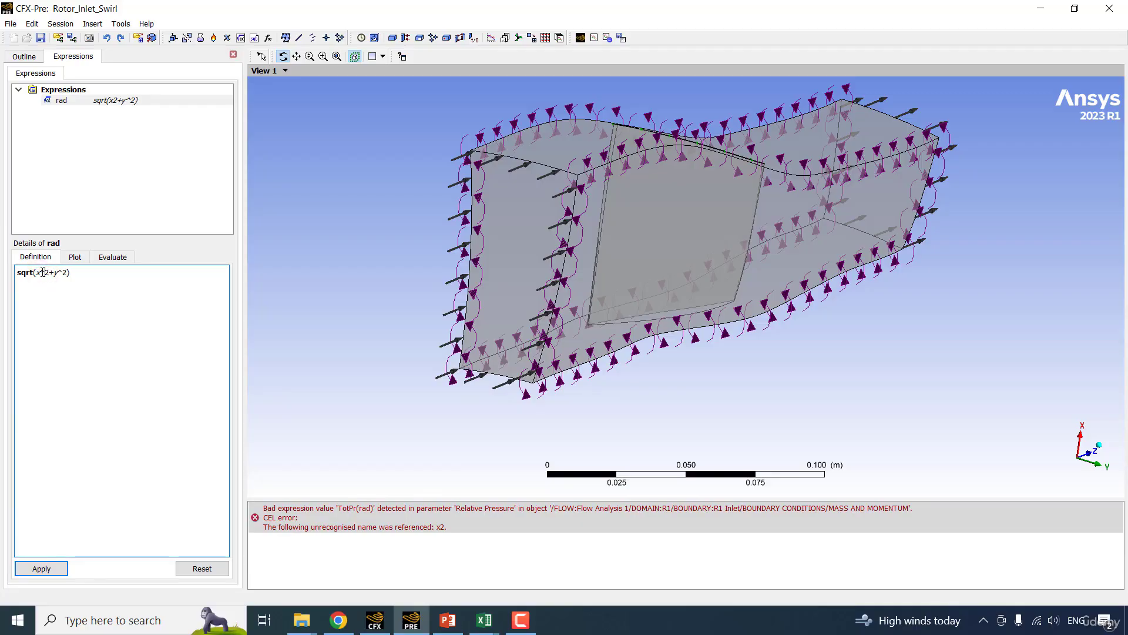
pyautogui.click(41, 568)
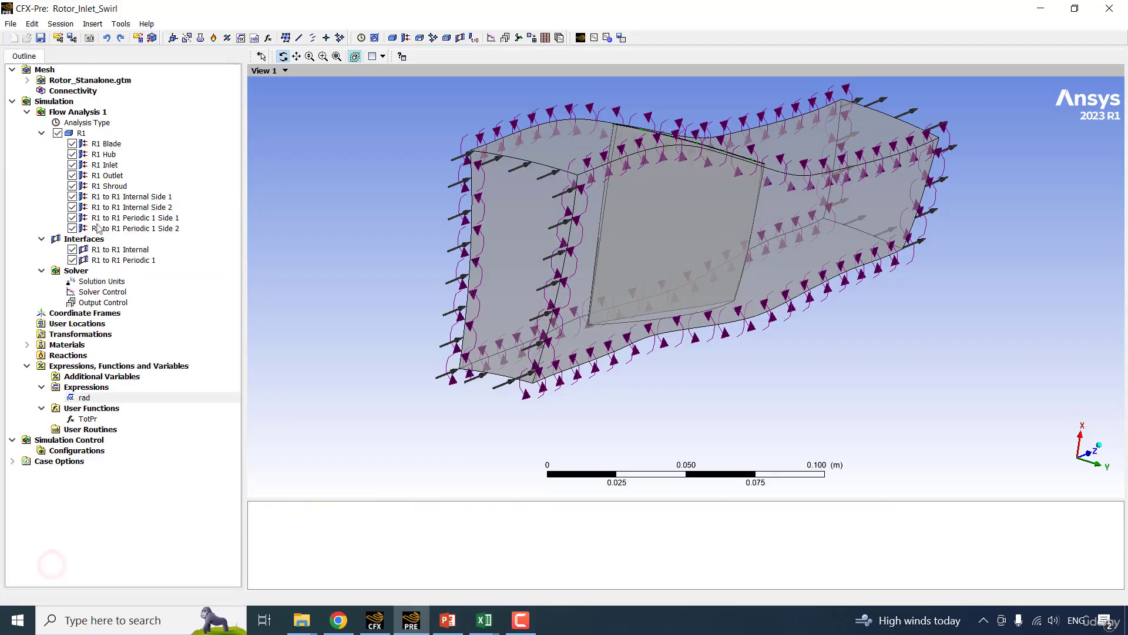
pyautogui.click(104, 167)
pyautogui.doubleClick(105, 167)
pyautogui.click(87, 84)
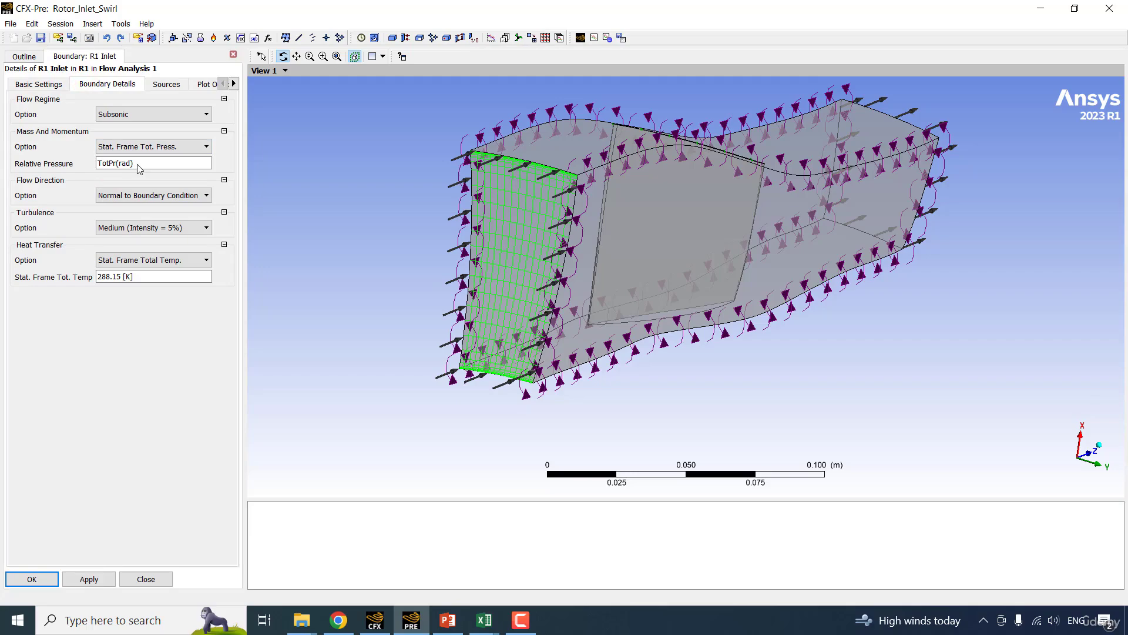
# Enable the Boundary Contour for R1 Inlet with Relative Pressure as the profile variable, apply it, and inspect the contour on the inlet.
pyautogui.click(207, 83)
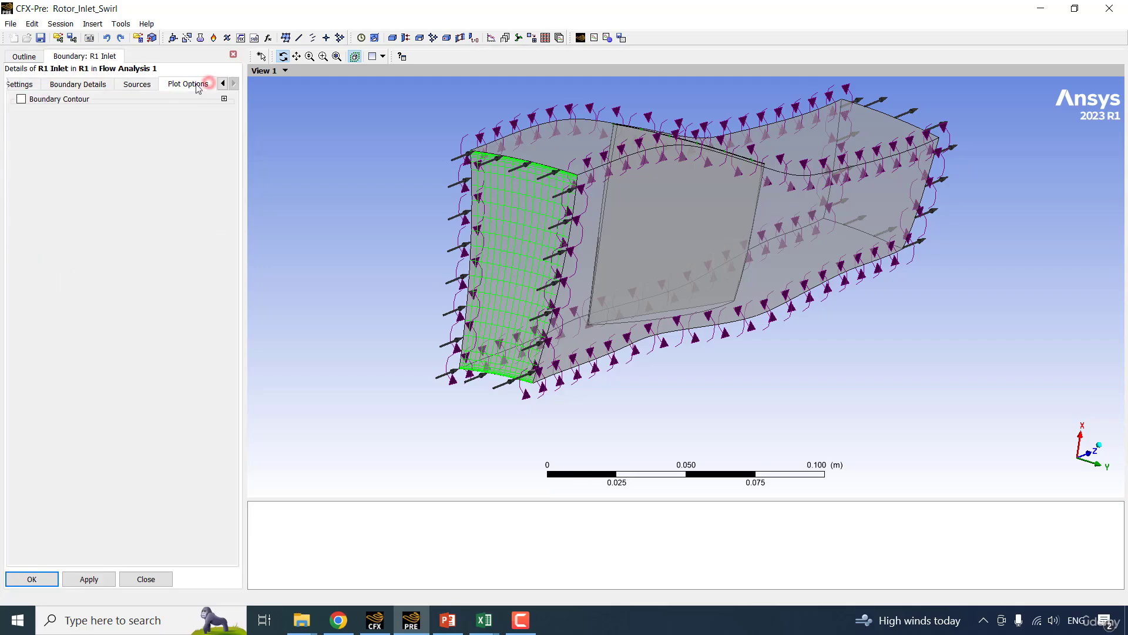
pyautogui.click(49, 100)
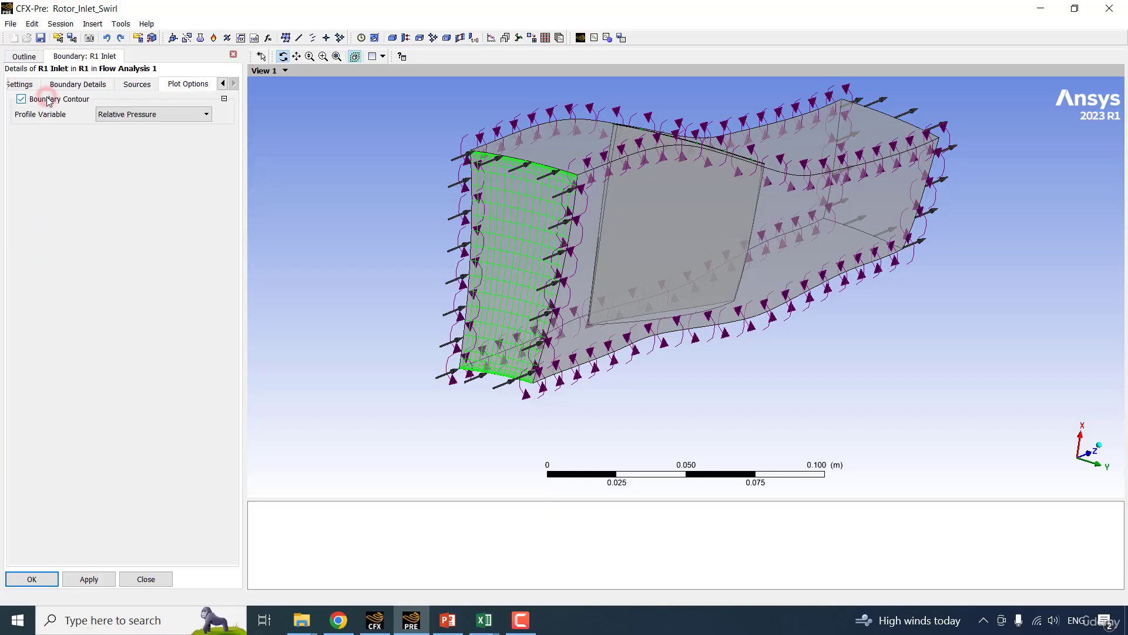
pyautogui.click(156, 114)
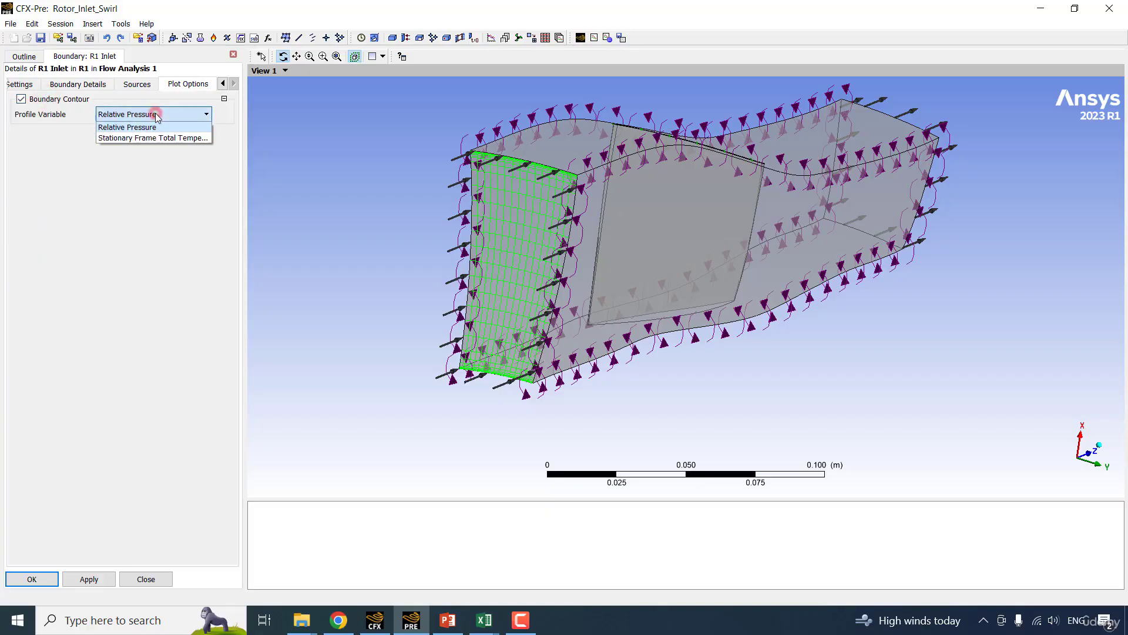
pyautogui.click(156, 115)
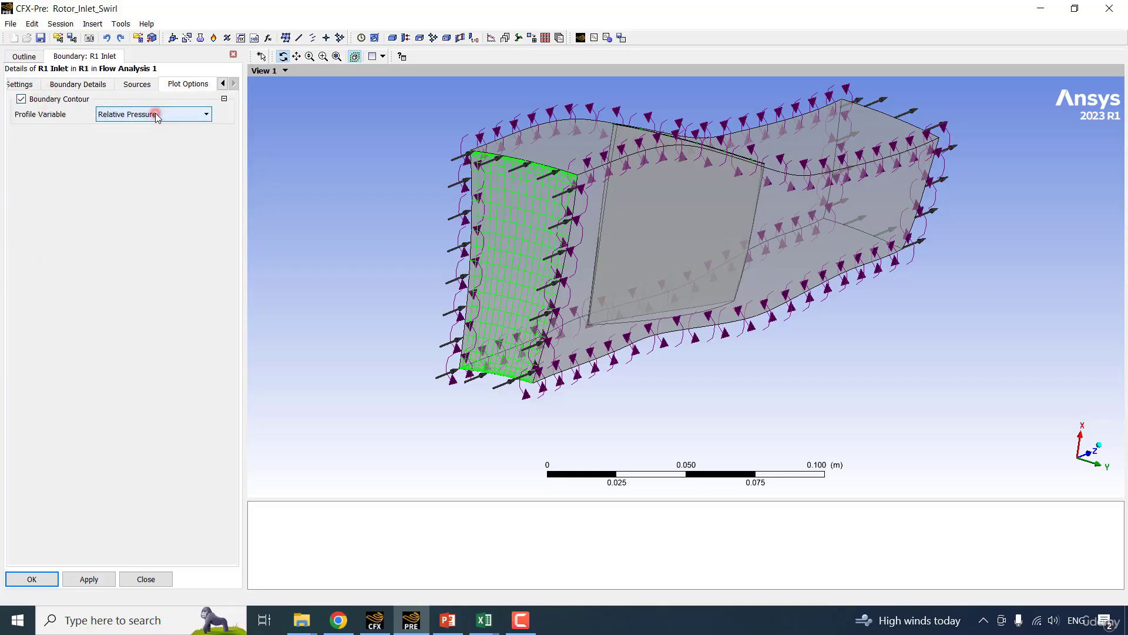
pyautogui.click(94, 577)
pyautogui.moveTo(454, 276)
pyautogui.mouseDown()
pyautogui.moveTo(428, 262)
pyautogui.moveTo(454, 275)
pyautogui.mouseUp()
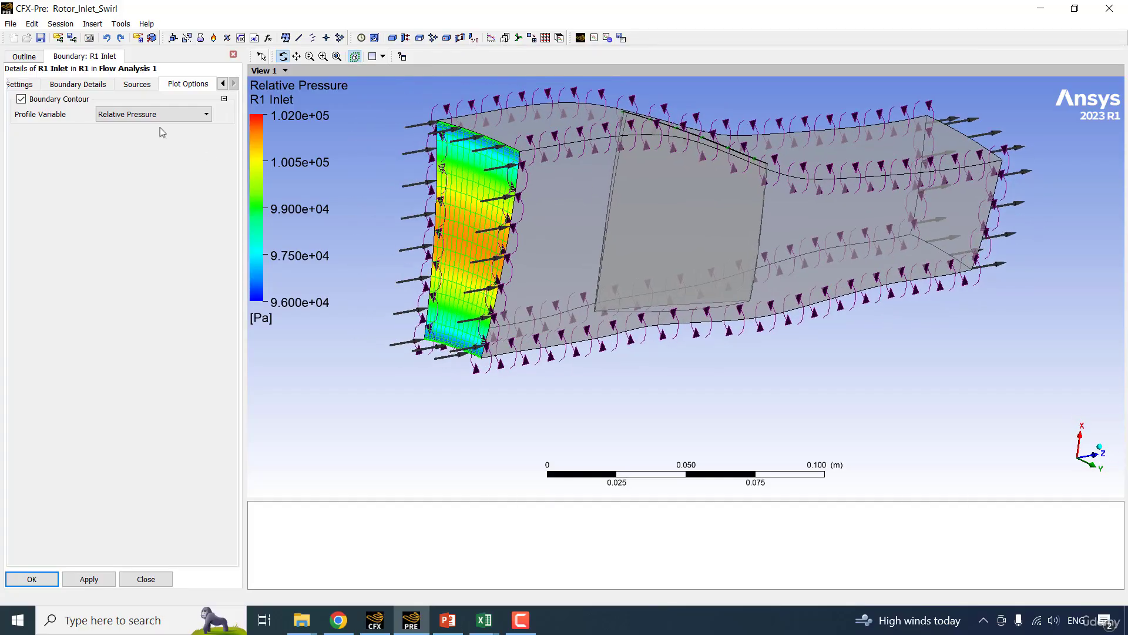
pyautogui.click(25, 57)
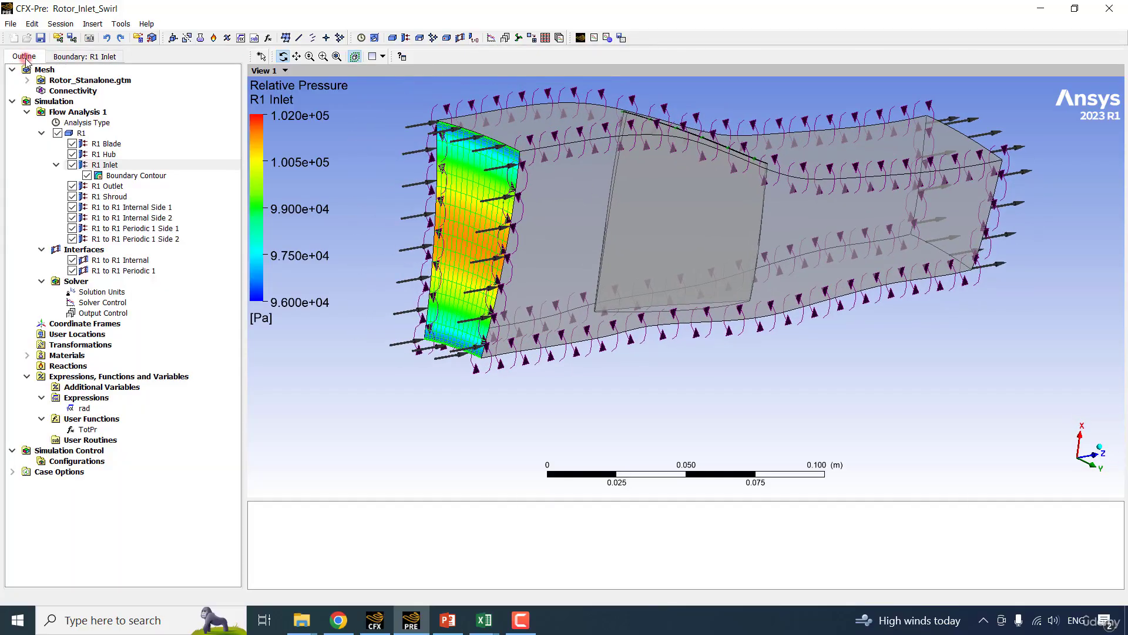
pyautogui.click(137, 176)
pyautogui.moveTo(547, 253)
pyautogui.mouseDown()
pyautogui.moveTo(532, 218)
pyautogui.moveTo(542, 242)
pyautogui.mouseUp()
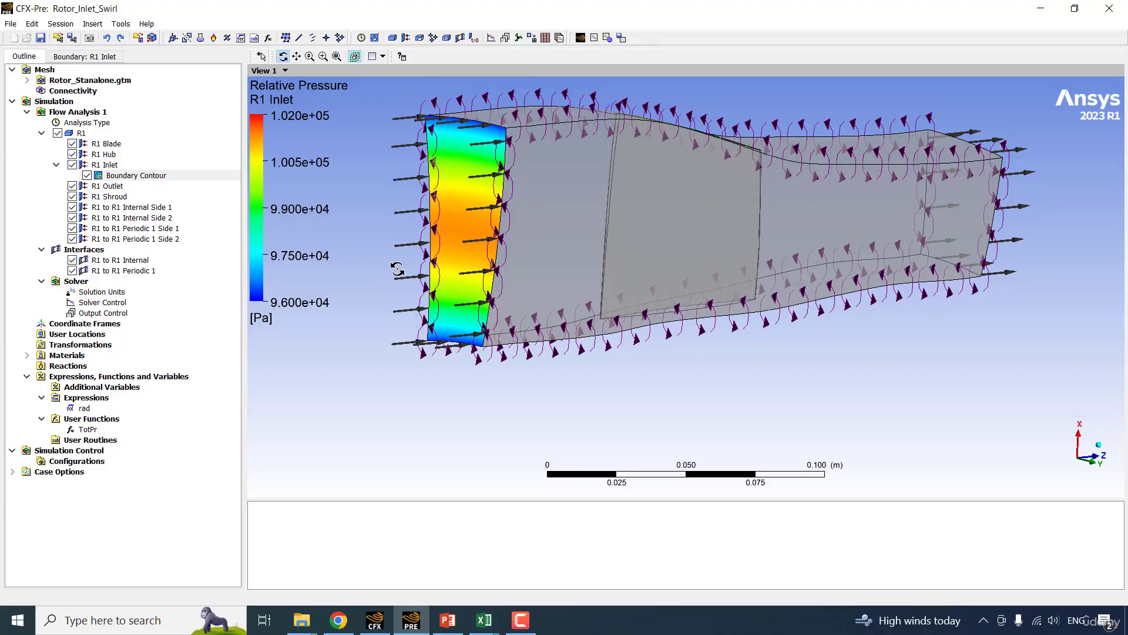
pyautogui.scroll(-1, 398, 269)
pyautogui.moveTo(398, 269); pyautogui.dragTo(421, 307)
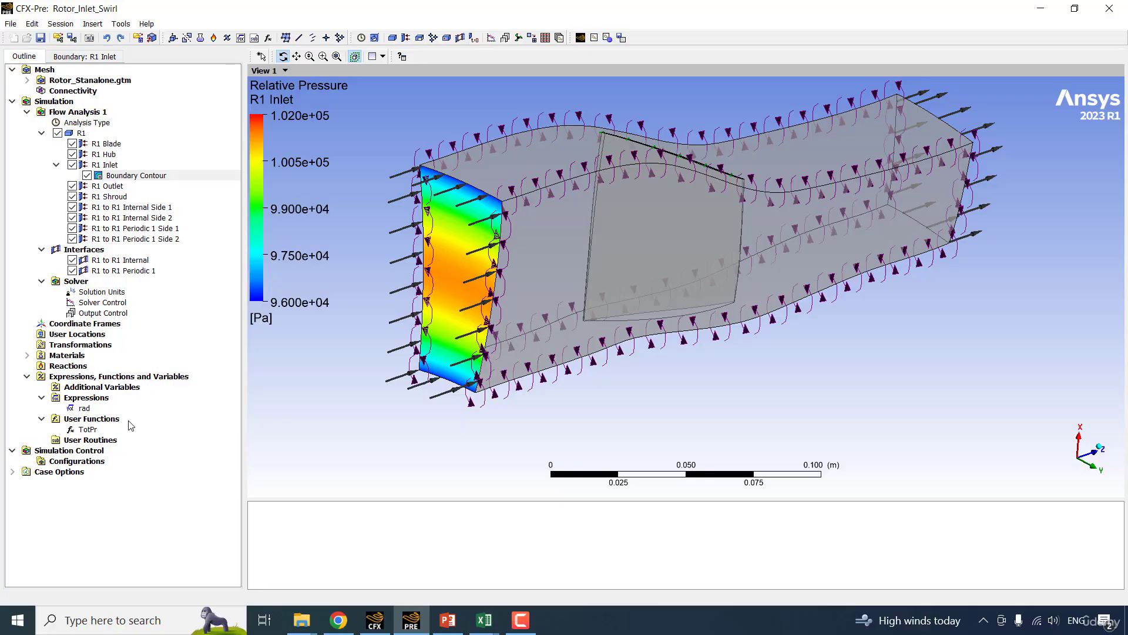
# Insert a user function named VelAxial with argument units [m] and result units [].
pyautogui.rightClick(128, 421)
pyautogui.click(168, 430)
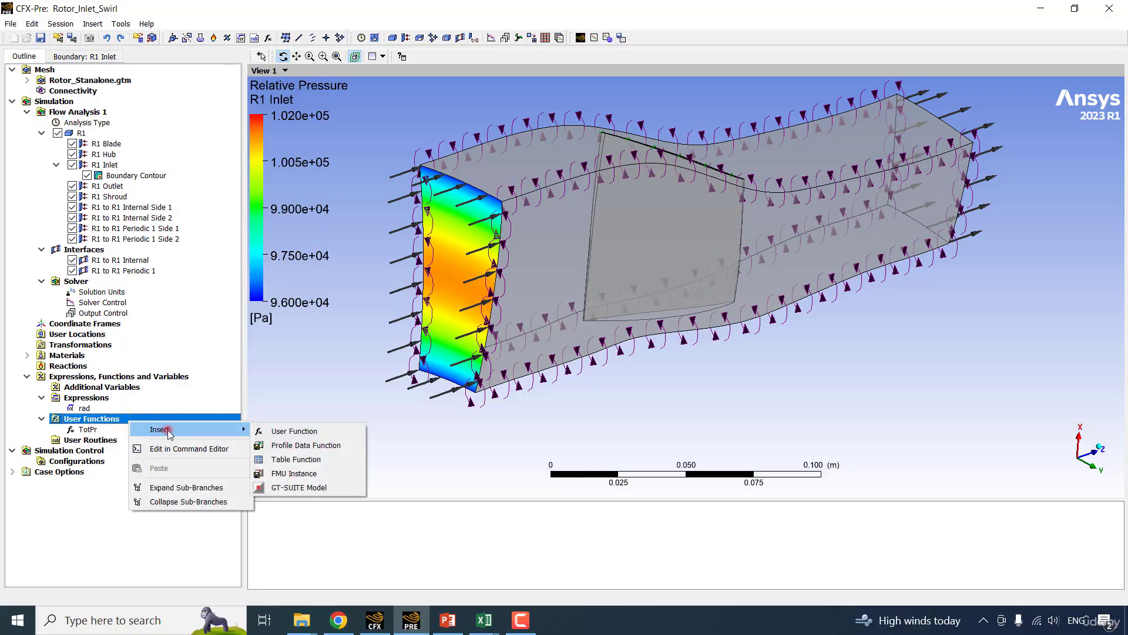
pyautogui.click(292, 432)
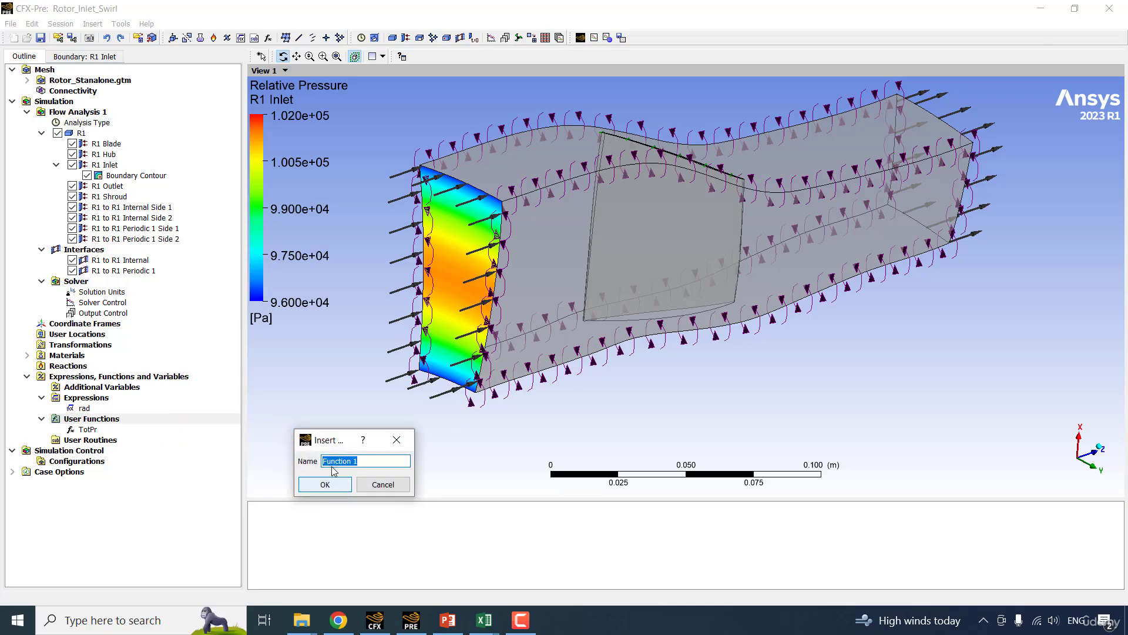
pyautogui.write('VelAxial')
pyautogui.press('Return')
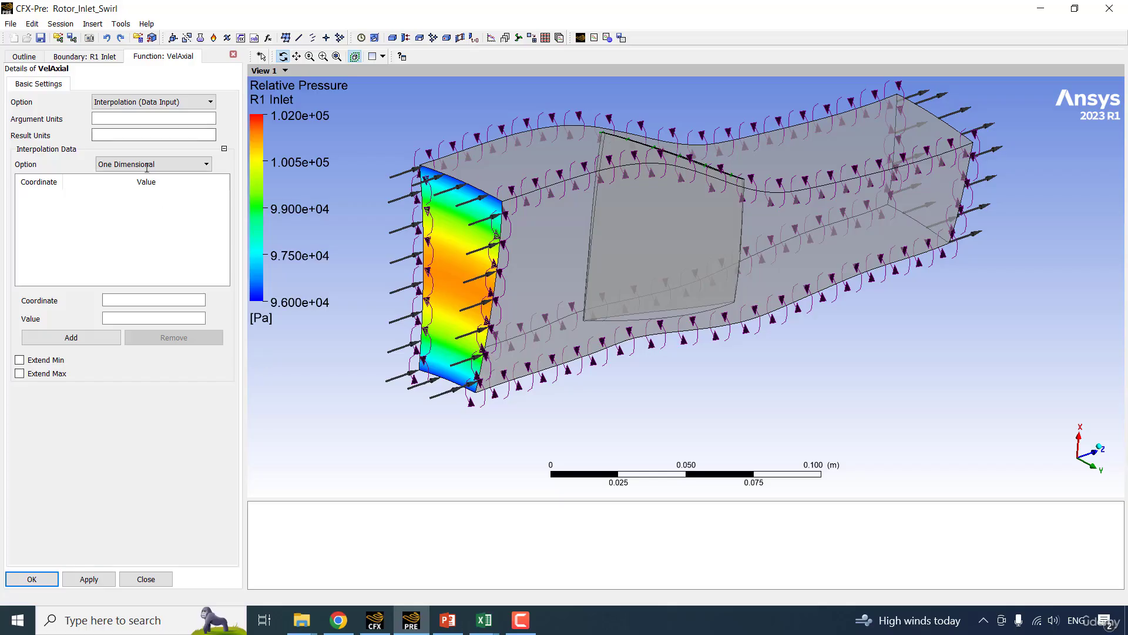
pyautogui.click(116, 118)
pyautogui.write('[')
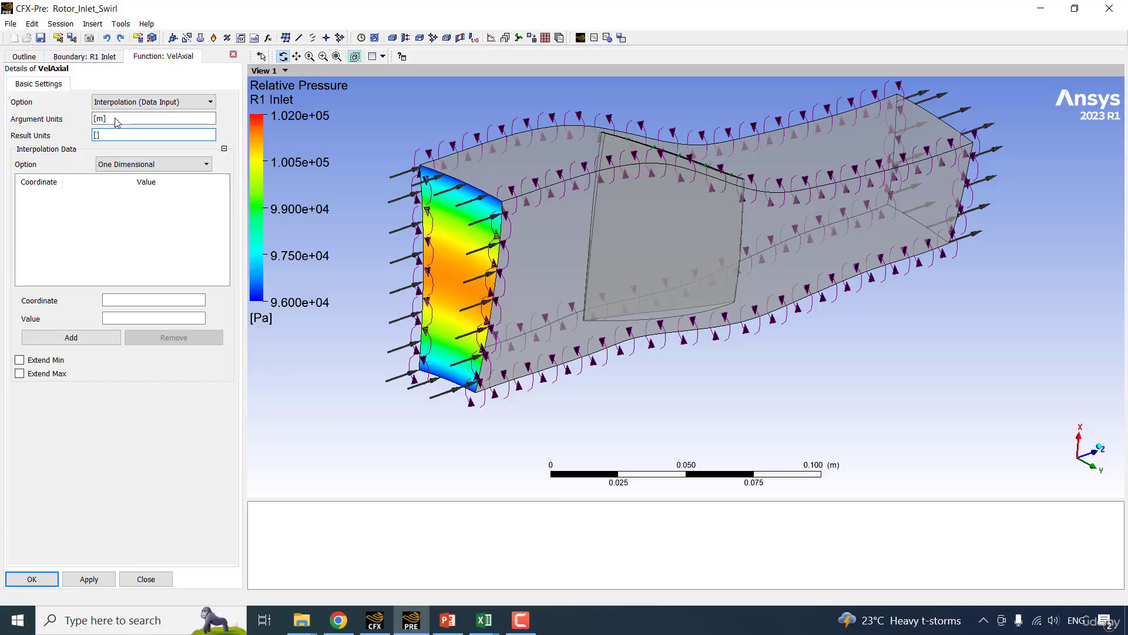
# Import VelAxl.csv as the VelAxial interpolation data, enable Extend Min and Extend Max, and accept the function.
pyautogui.rightClick(63, 210)
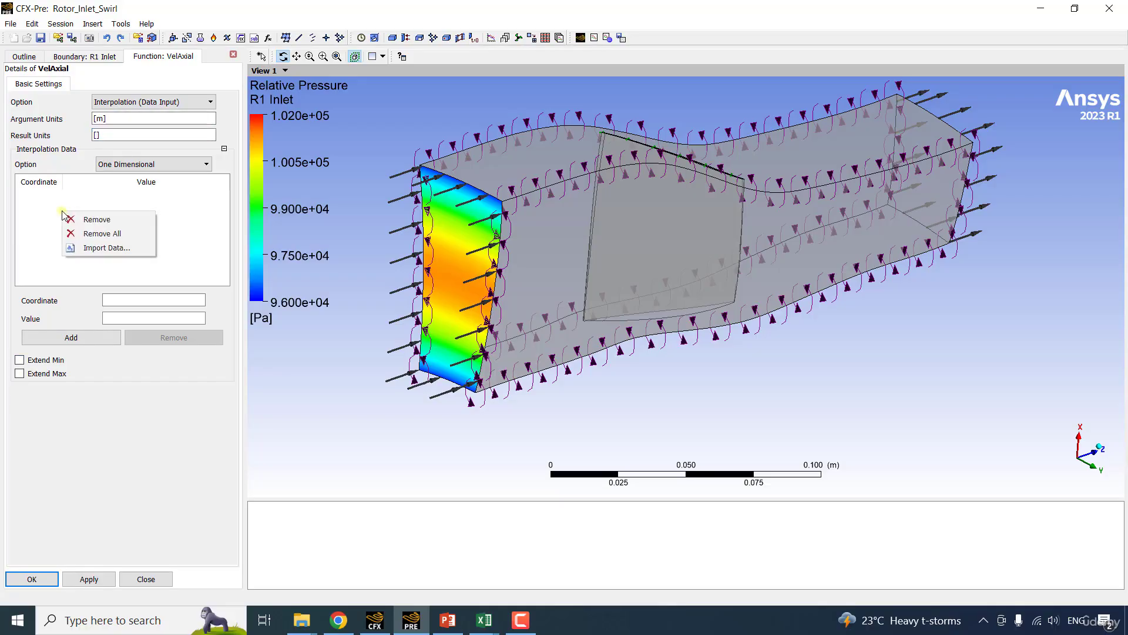
pyautogui.click(115, 253)
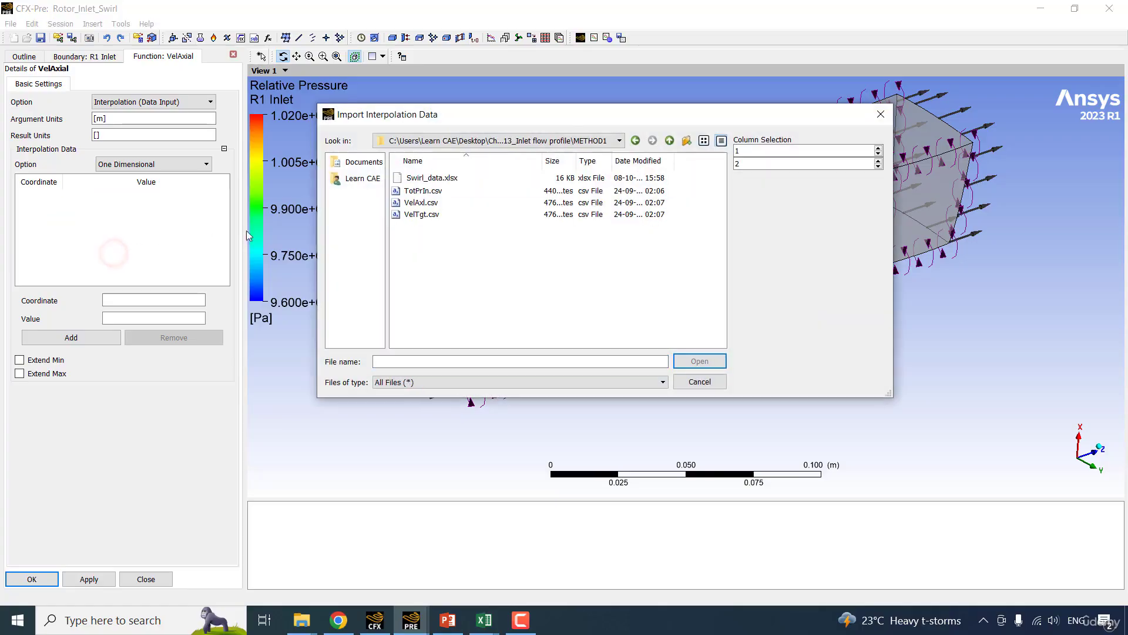
pyautogui.click(418, 202)
pyautogui.click(712, 360)
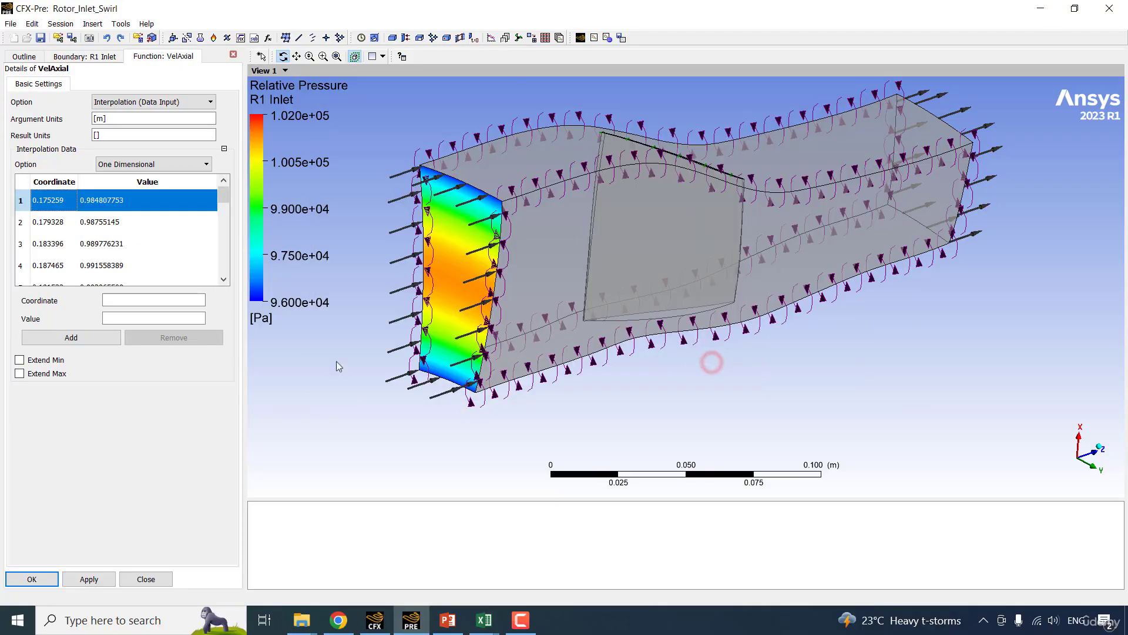
pyautogui.click(46, 359)
pyautogui.click(47, 373)
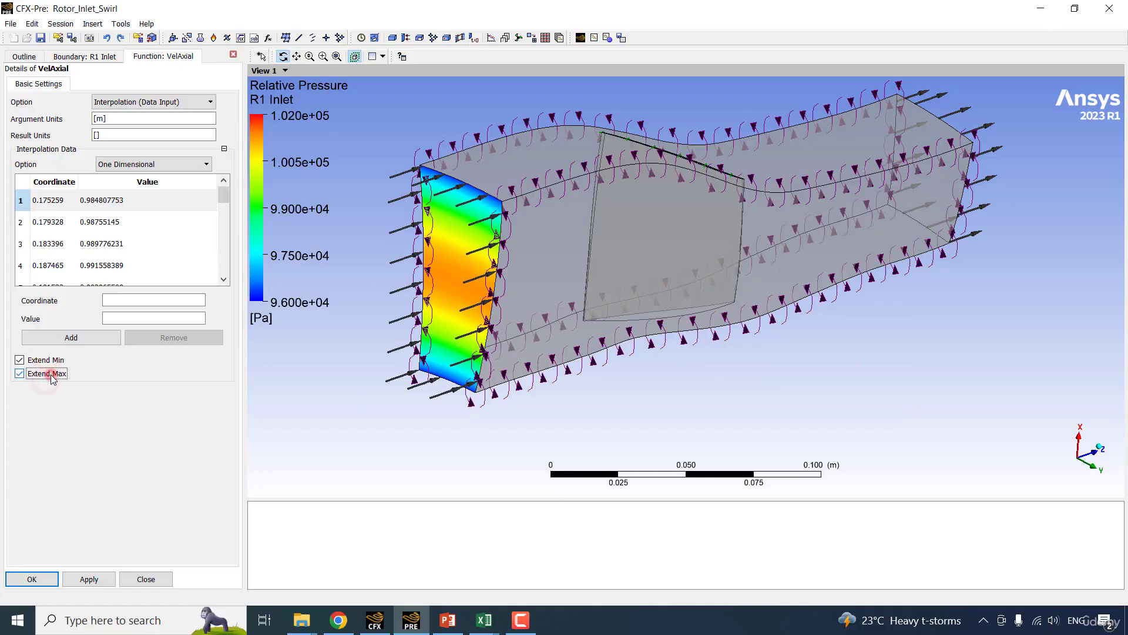
pyautogui.click(32, 579)
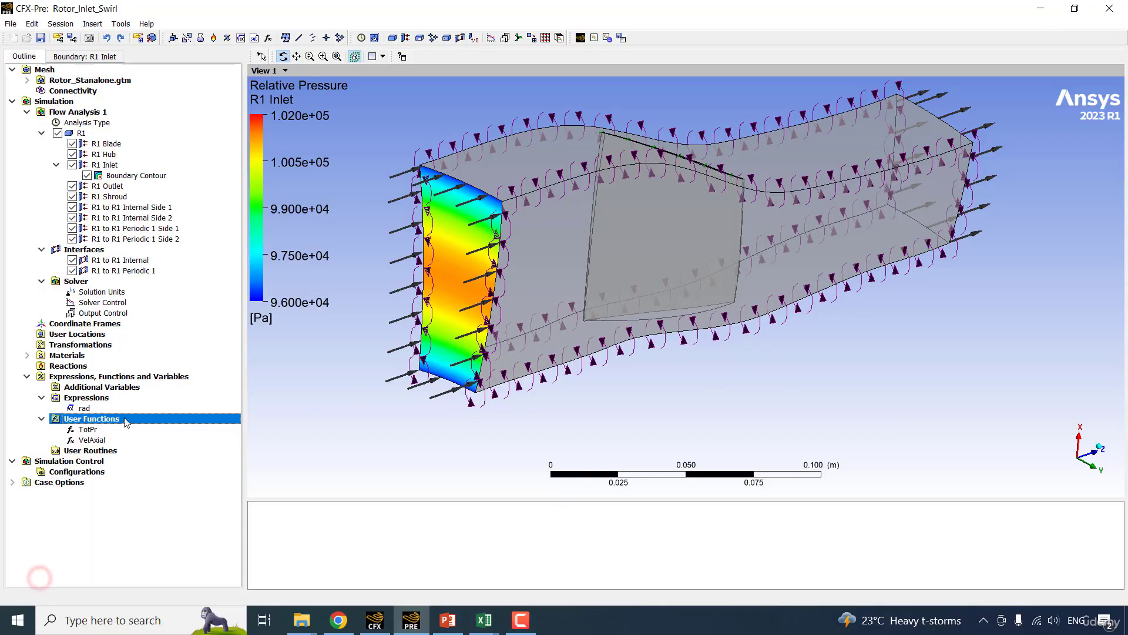
# Insert a user function named VelTgt with argument units [m] and result units [].
pyautogui.rightClick(123, 418)
pyautogui.moveTo(200, 431)
pyautogui.click(283, 428)
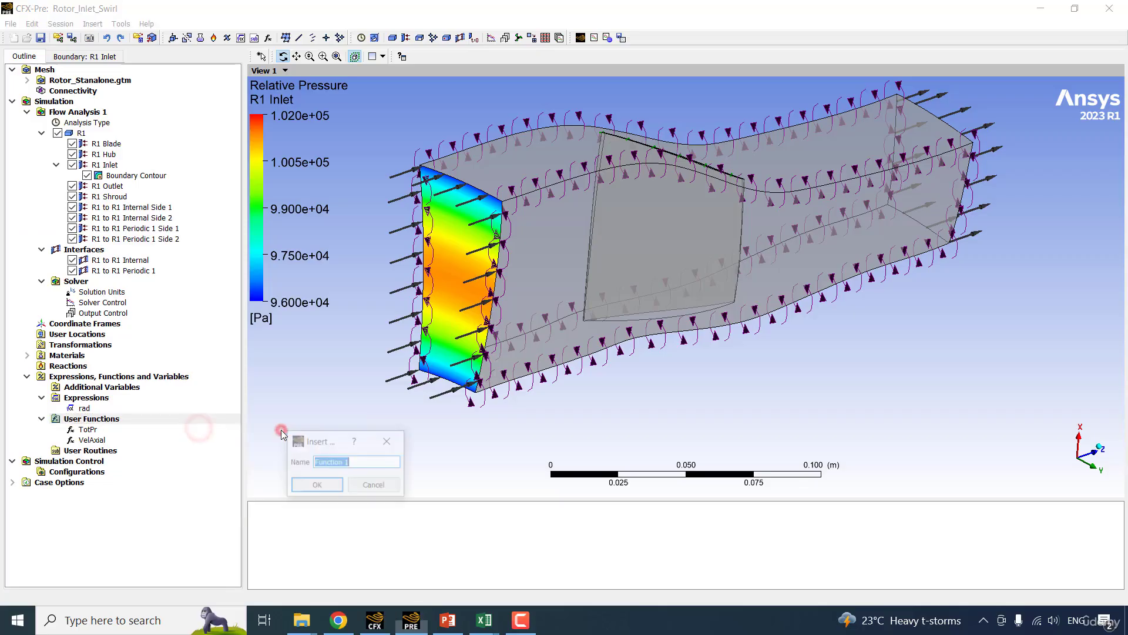
pyautogui.write('VelTgt')
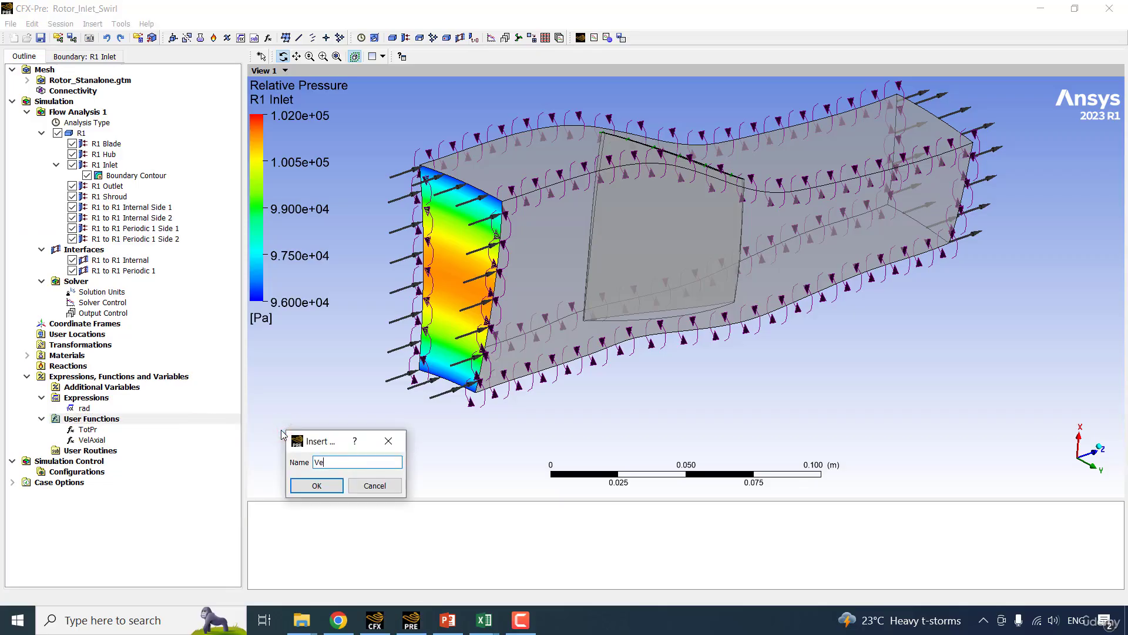
pyautogui.press('Return')
pyautogui.click(141, 117)
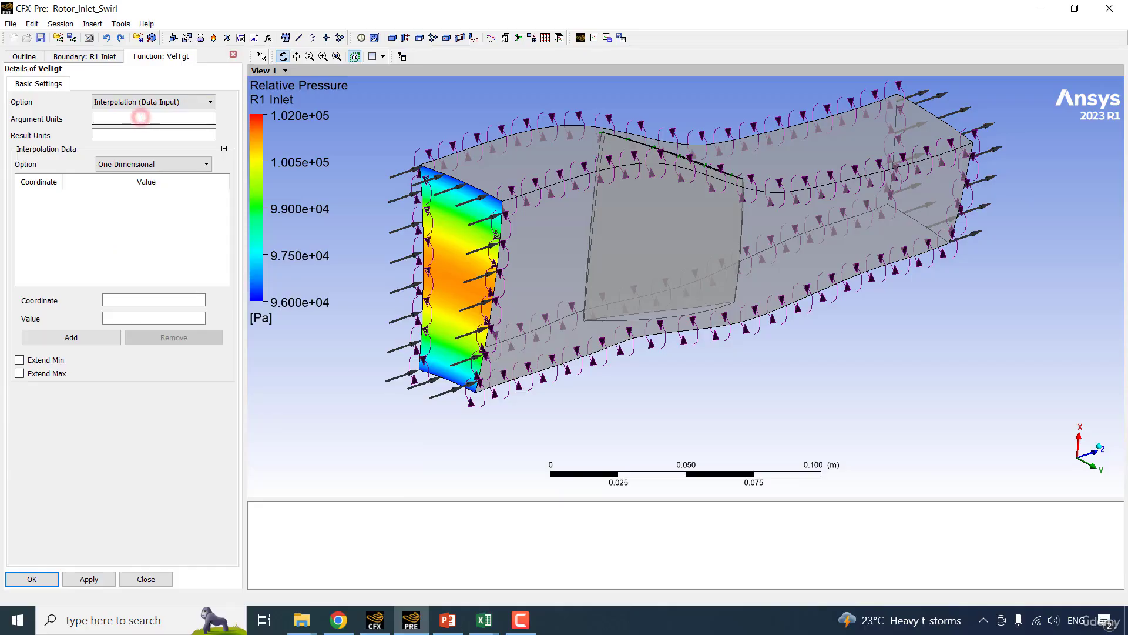
pyautogui.write('[m]')
pyautogui.press('Tab')
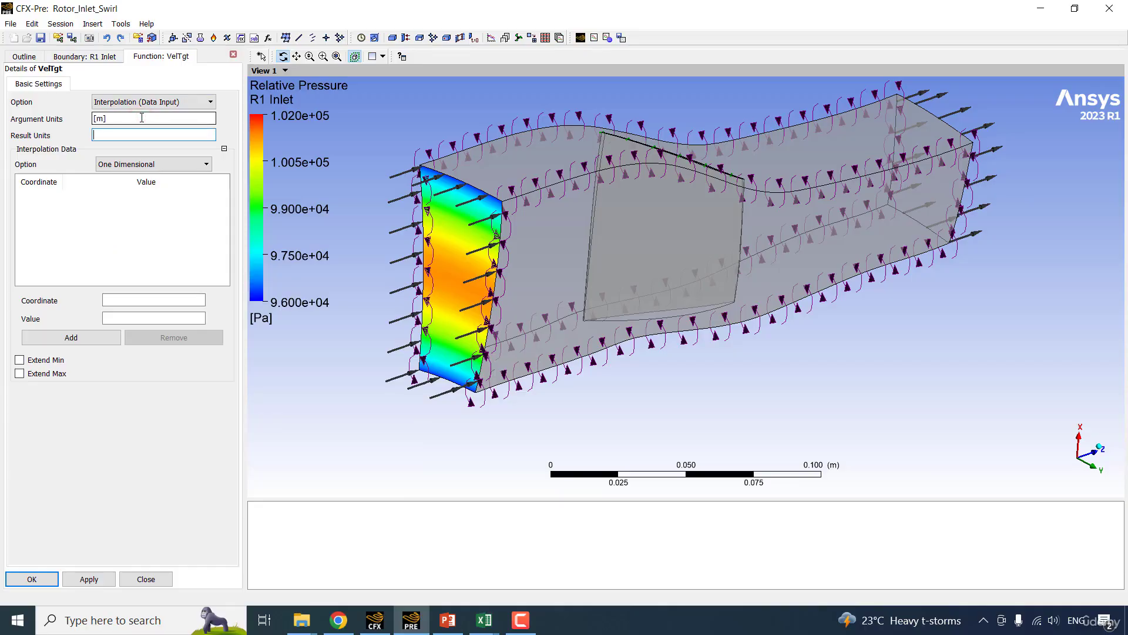
# Import the tangential velocity data file into VelTgt as one-dimensional interpolation data, enable Extend Min and Extend Max, and accept the function.
pyautogui.rightClick(115, 220)
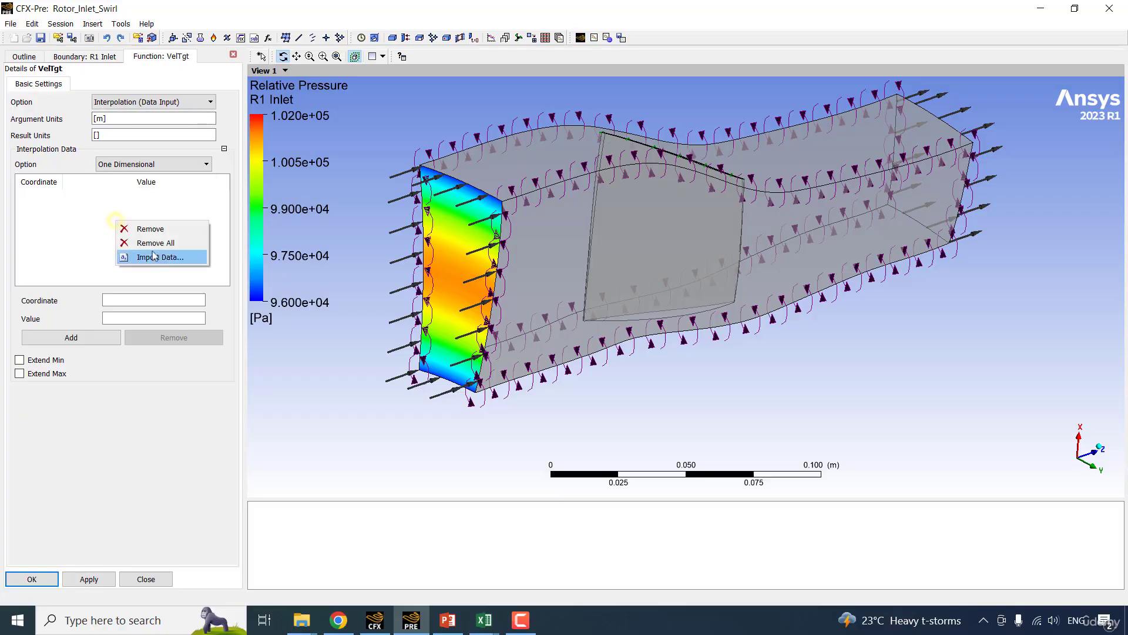
pyautogui.click(158, 255)
pyautogui.click(456, 207)
pyautogui.click(699, 359)
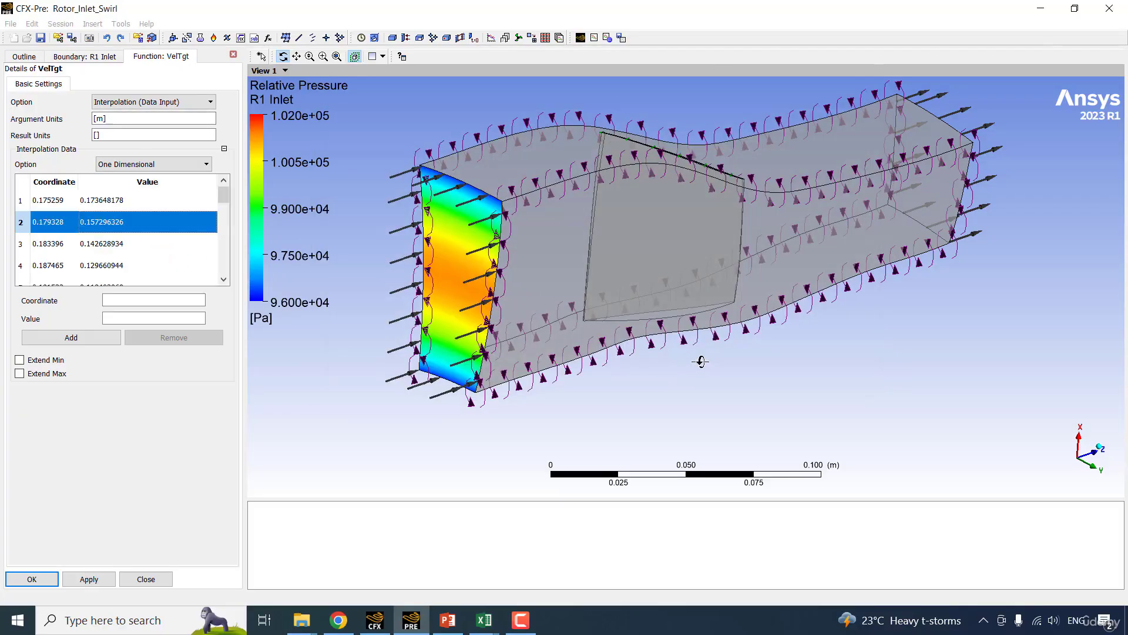
pyautogui.click(42, 352)
pyautogui.click(46, 360)
pyautogui.click(45, 374)
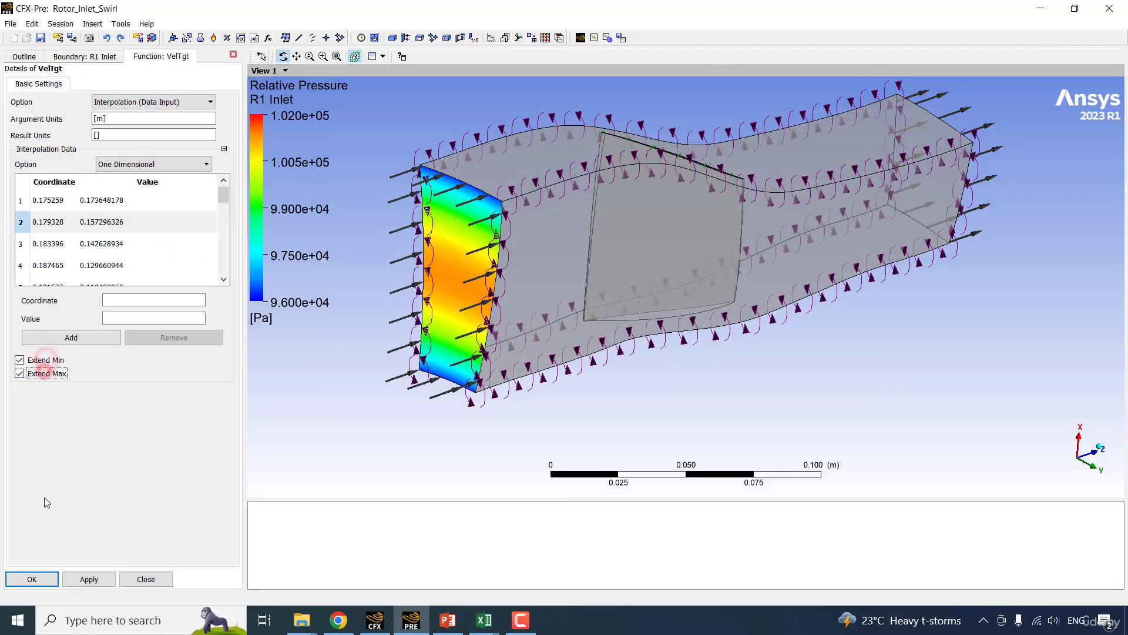
pyautogui.click(32, 578)
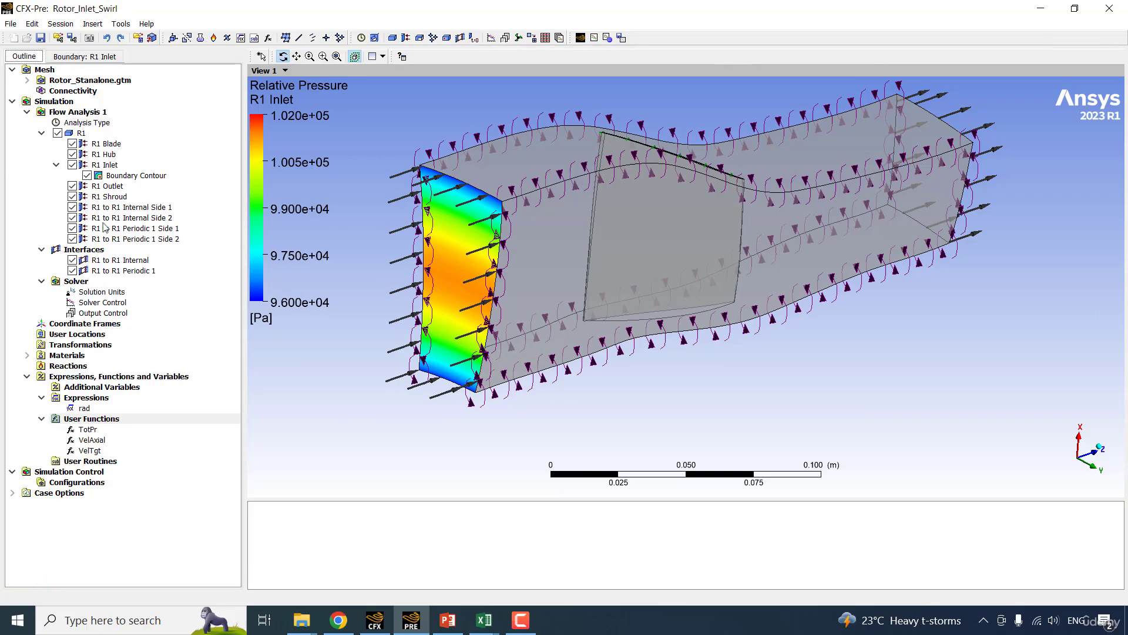
# Set the R1 Inlet flow direction to Cylindrical Components with the user function VelAxial(rad) as the axial component.
pyautogui.doubleClick(111, 165)
pyautogui.click(104, 85)
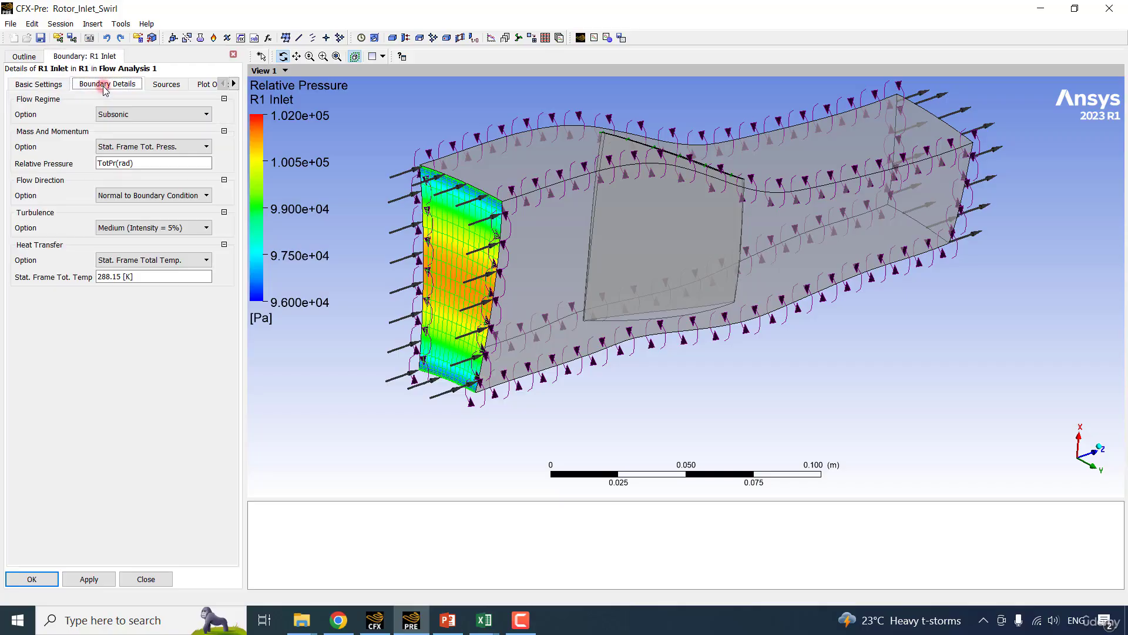
pyautogui.click(167, 195)
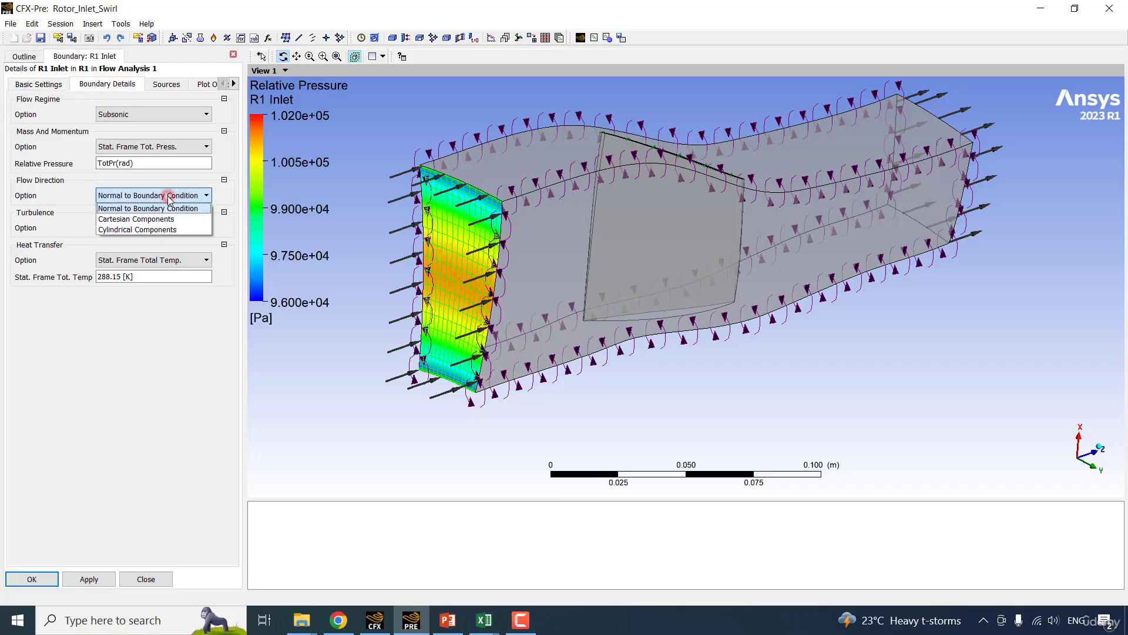
pyautogui.click(164, 229)
pyautogui.click(134, 213)
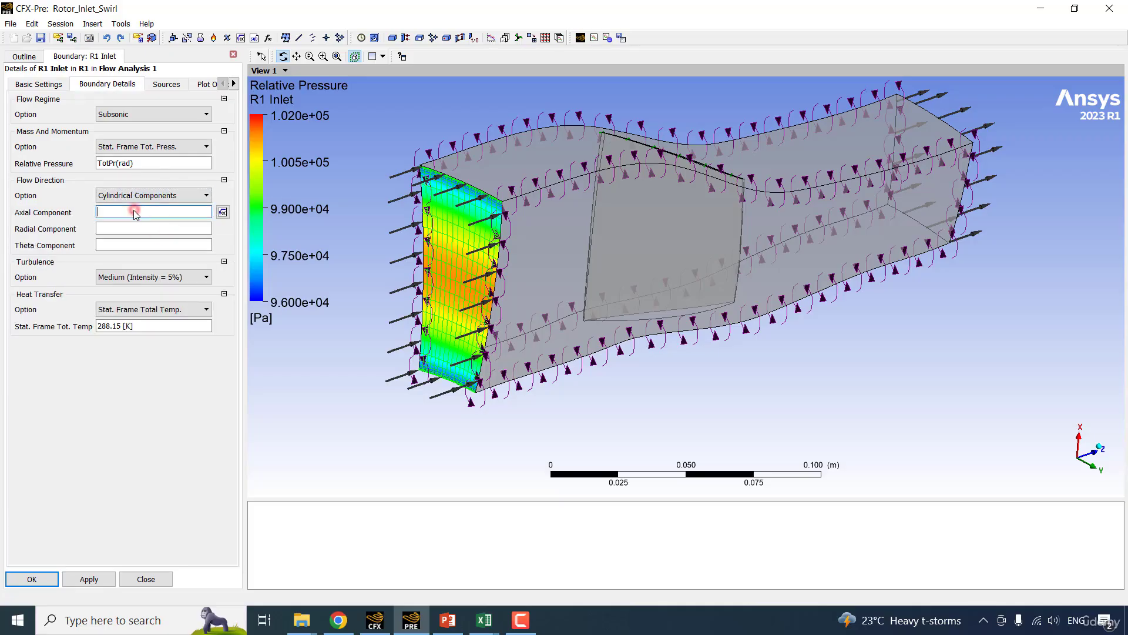
pyautogui.click(223, 212)
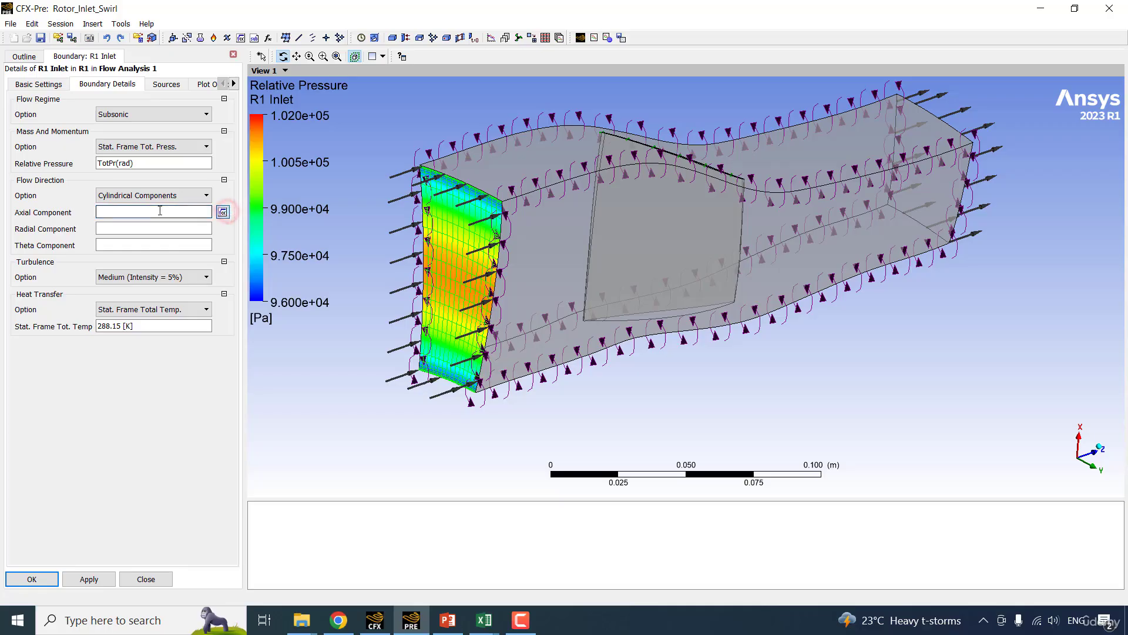
pyautogui.moveTo(207, 222)
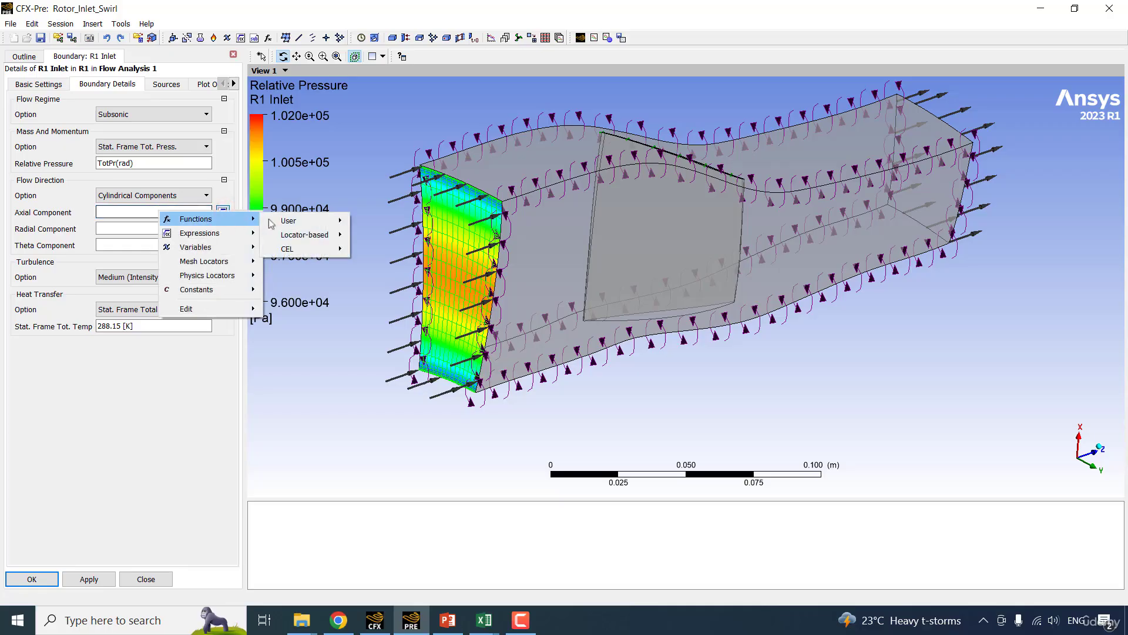
pyautogui.moveTo(285, 222)
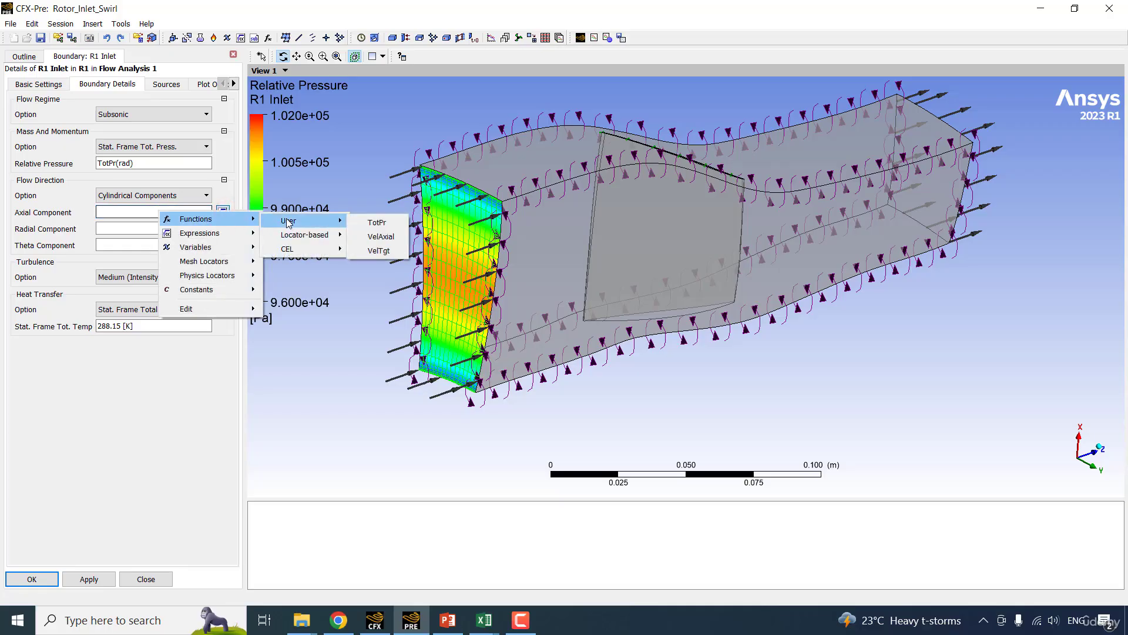
pyautogui.click(383, 237)
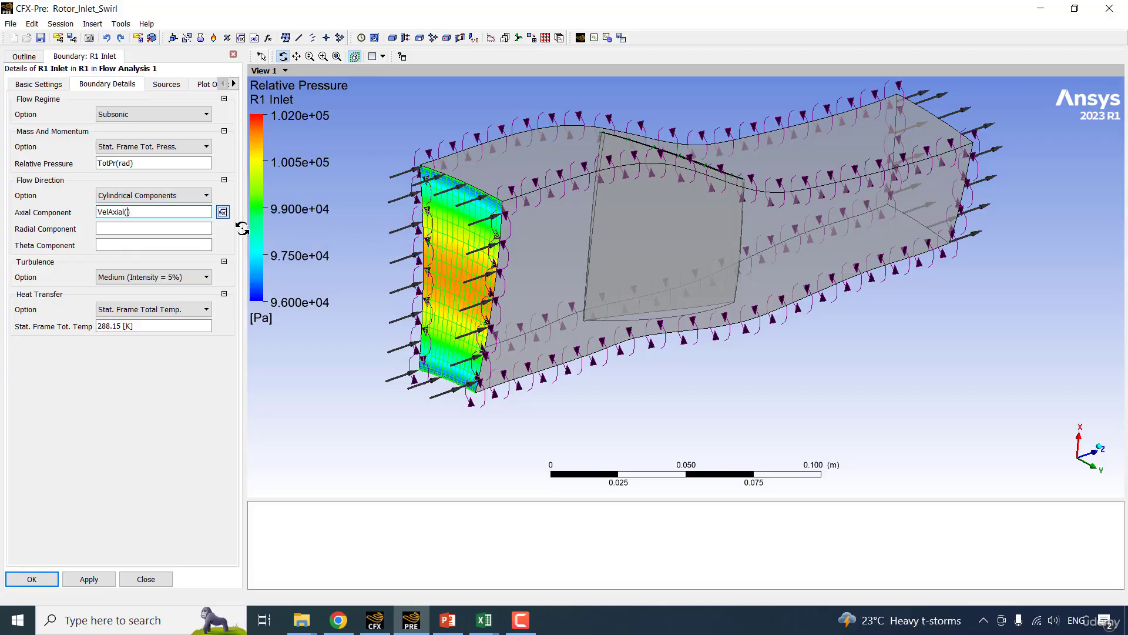
# Set the inlet's radial component to 0 and its theta component to VelTgt(rad), and apply the boundary details.
pyautogui.click(144, 233)
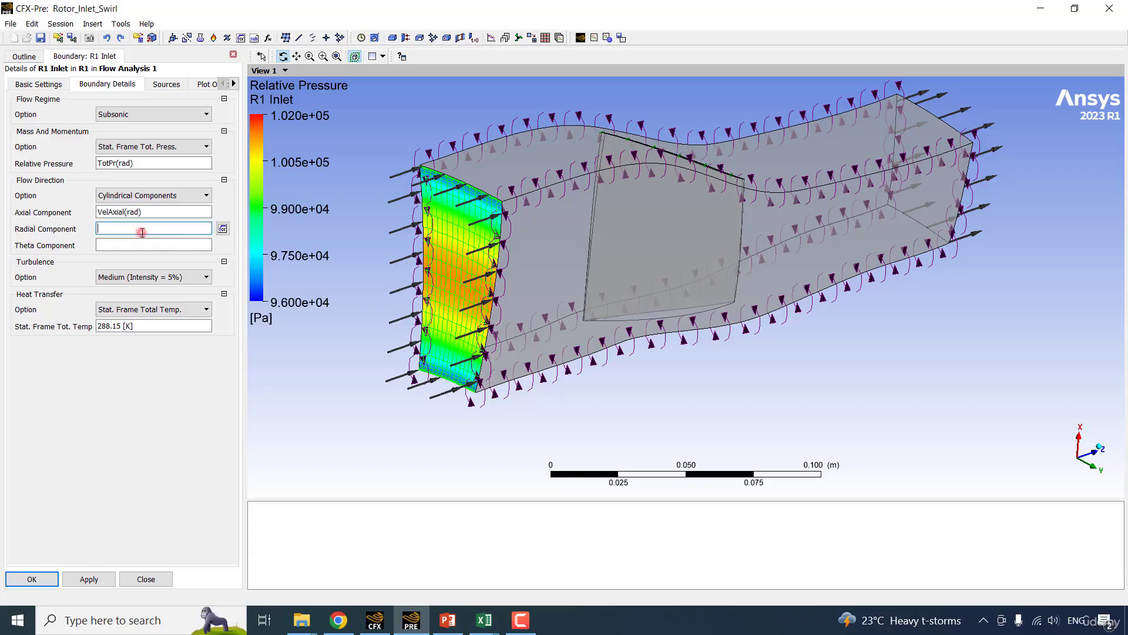
pyautogui.write('0')
pyautogui.click(129, 246)
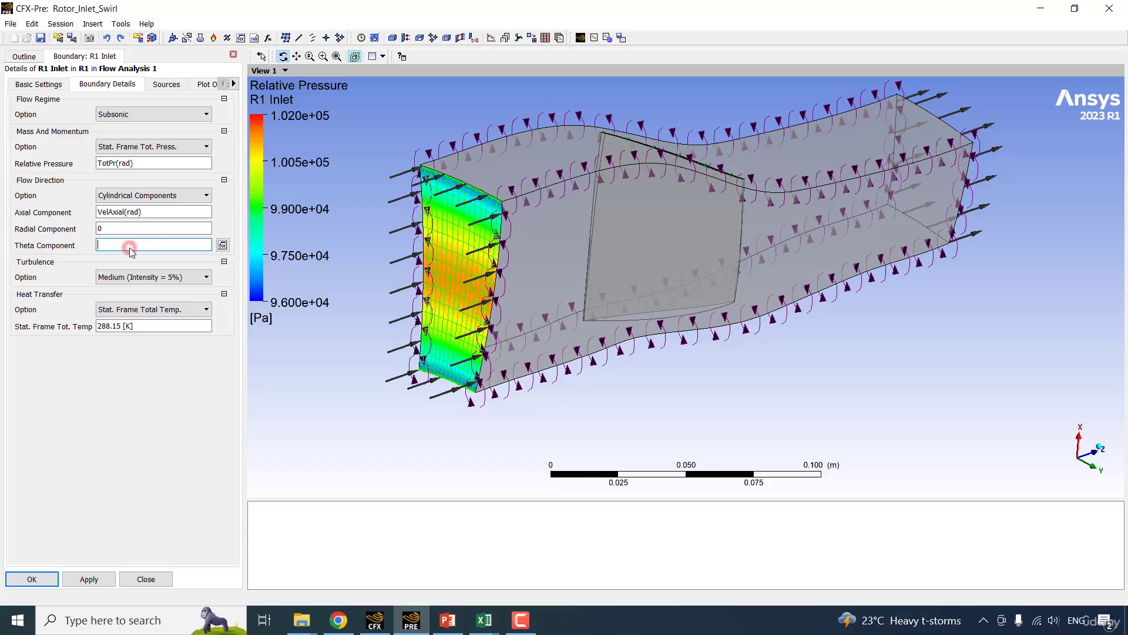
pyautogui.click(224, 245)
pyautogui.click(163, 252)
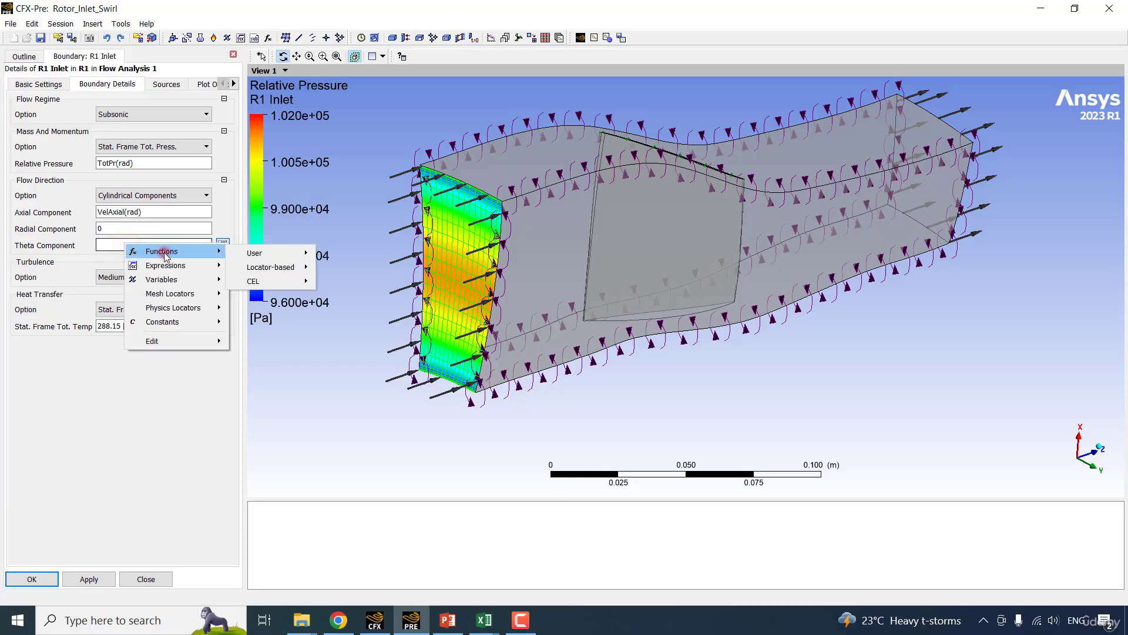
pyautogui.click(280, 252)
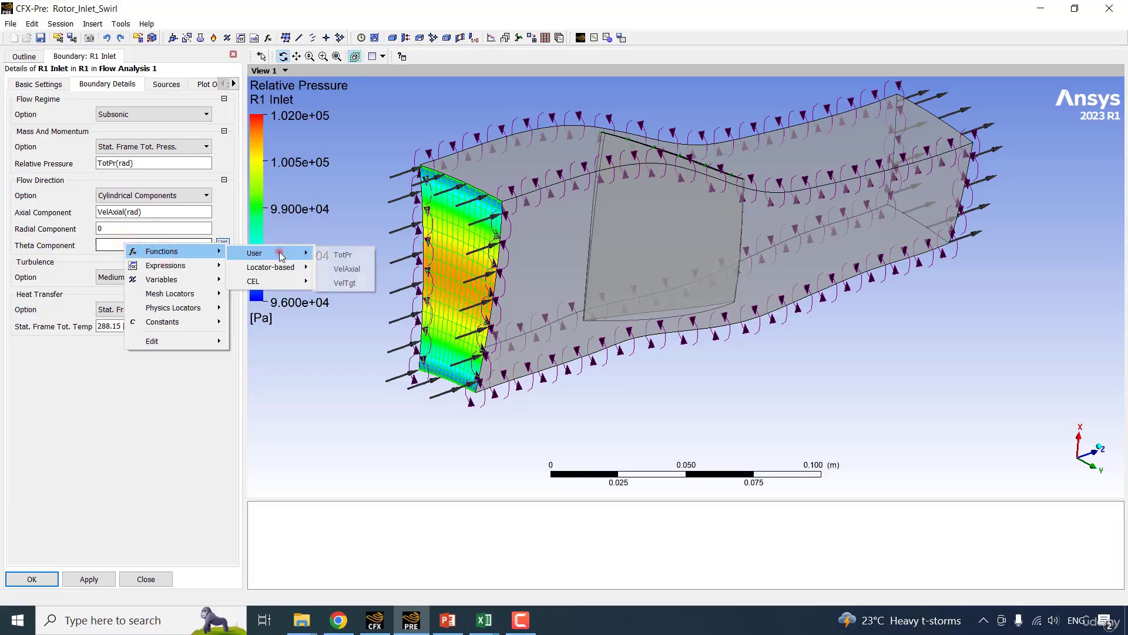
pyautogui.click(345, 282)
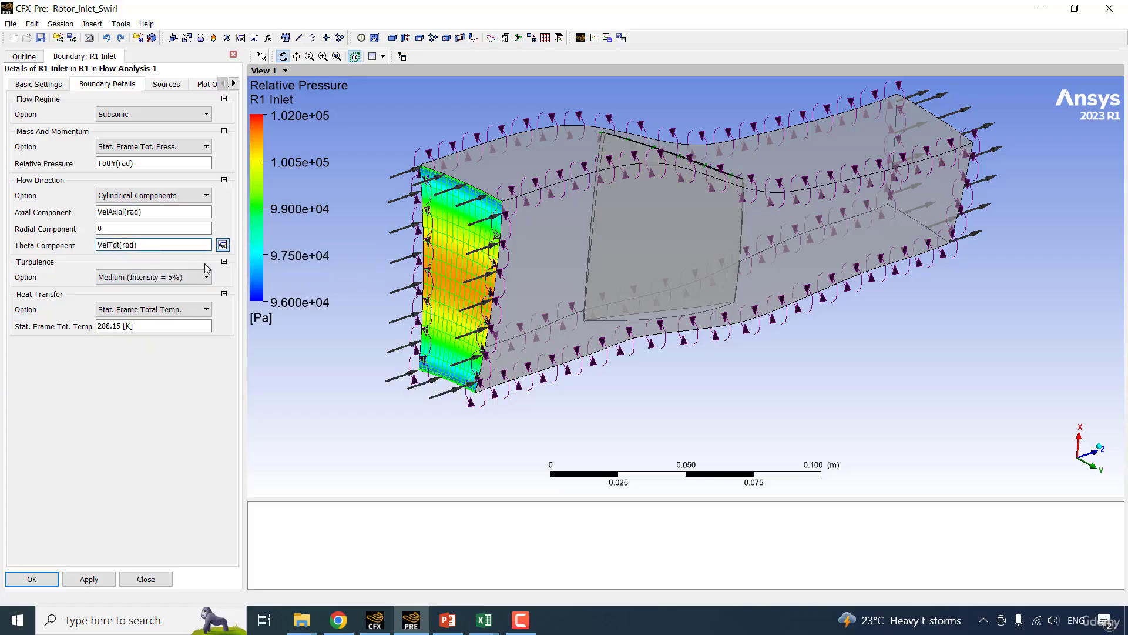
pyautogui.click(88, 578)
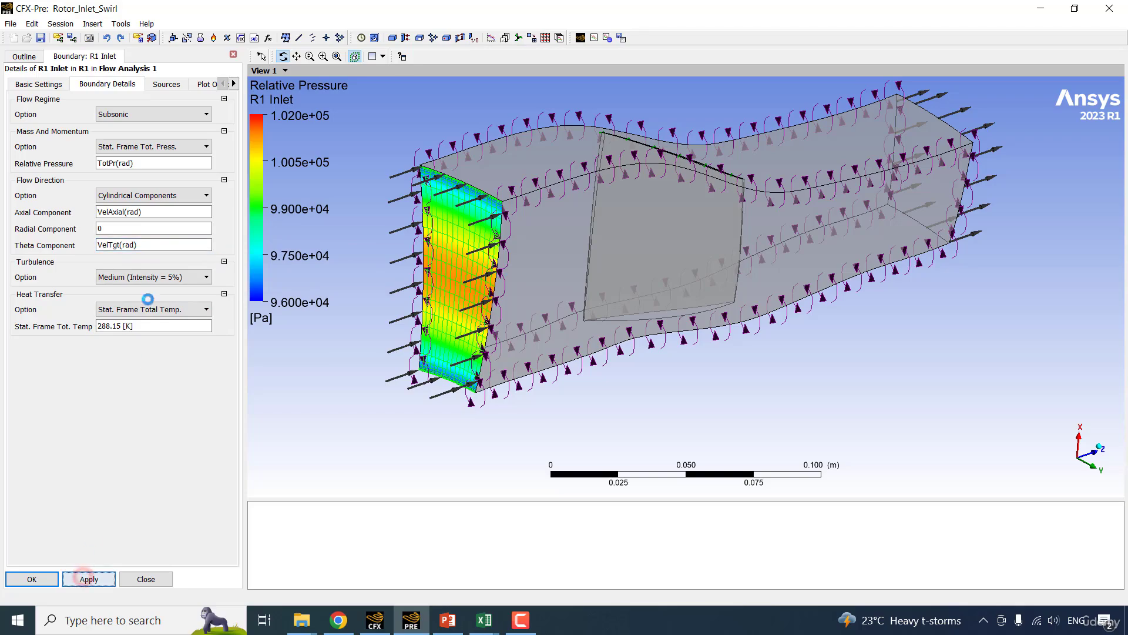
# Replace the R1 Inlet boundary contour with a Boundary Vector plot using Cylindrical Components, apply it, and inspect the vectors.
pyautogui.click(202, 84)
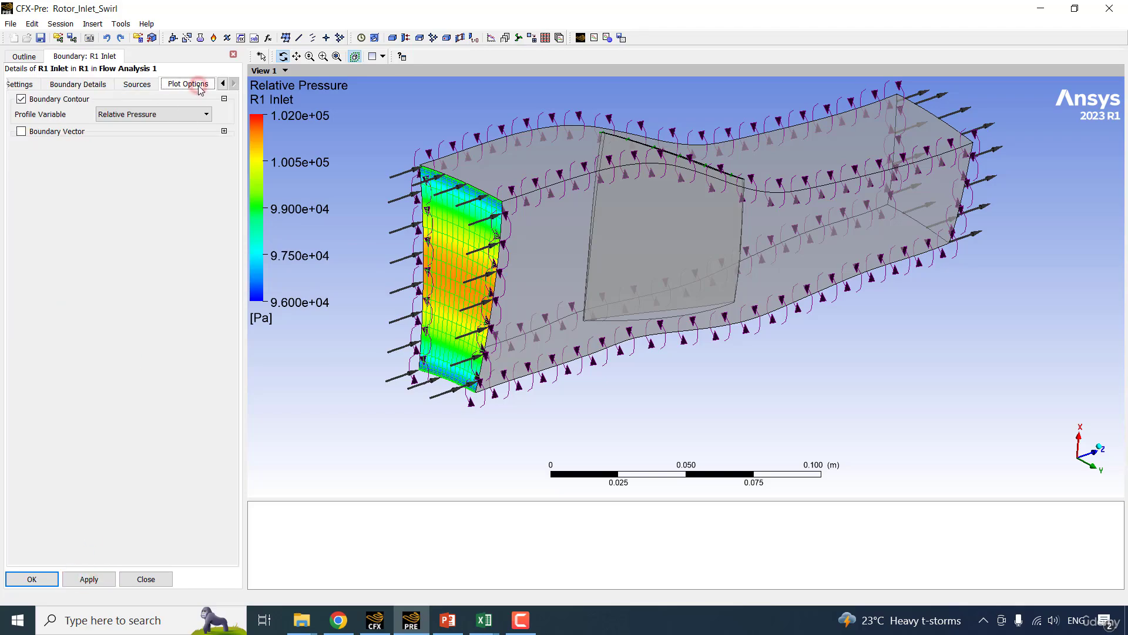
pyautogui.click(42, 133)
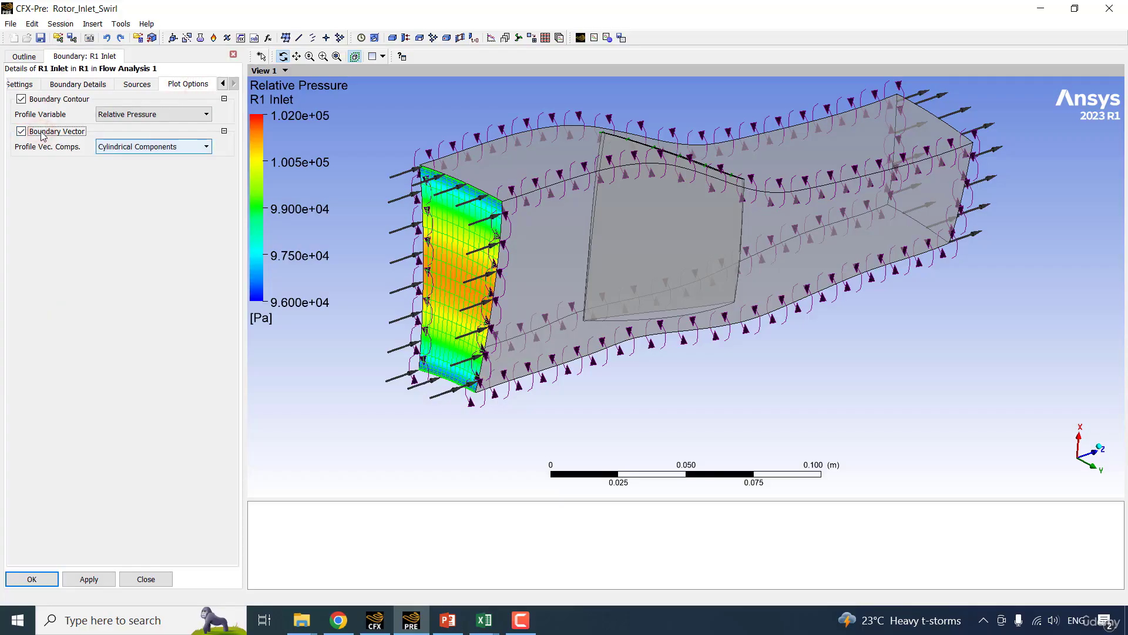
pyautogui.click(52, 98)
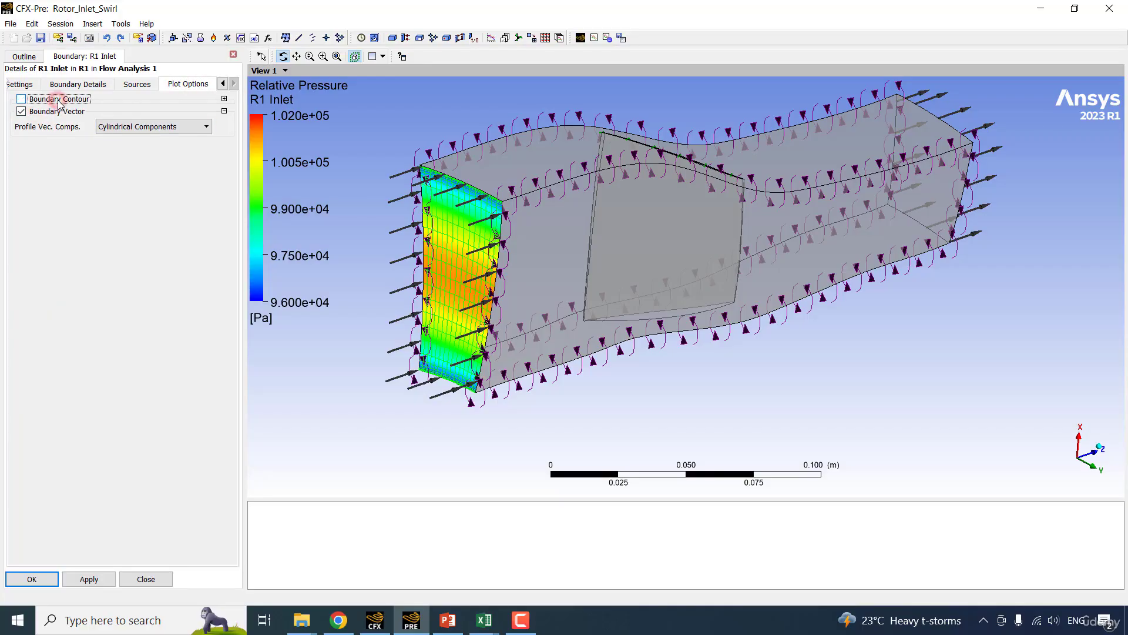
pyautogui.click(153, 126)
pyautogui.click(153, 126)
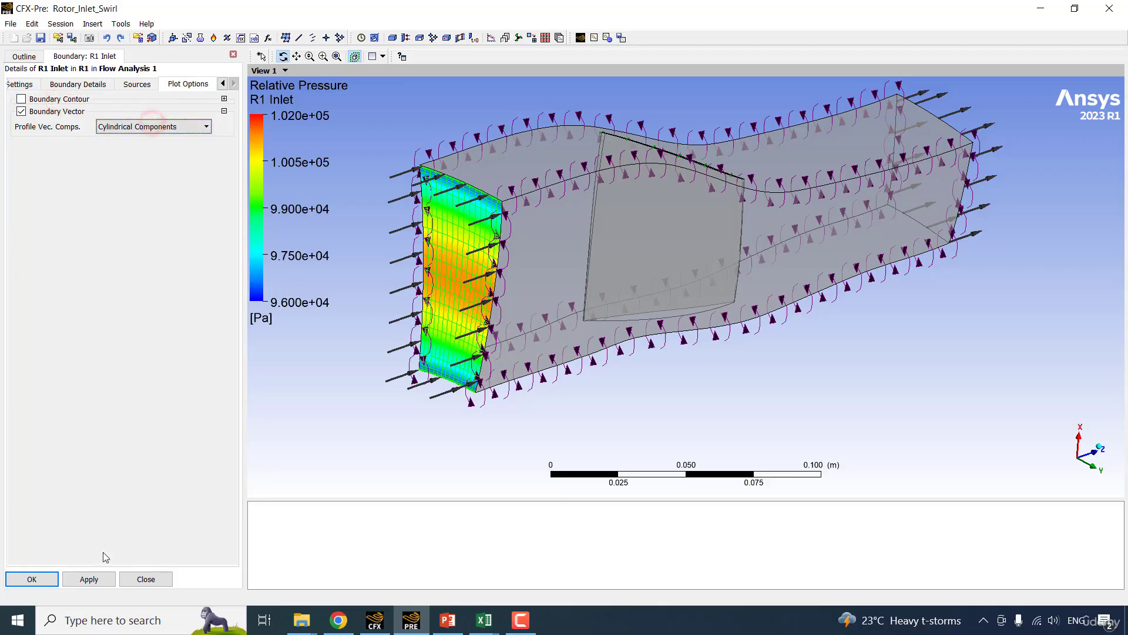
pyautogui.click(101, 573)
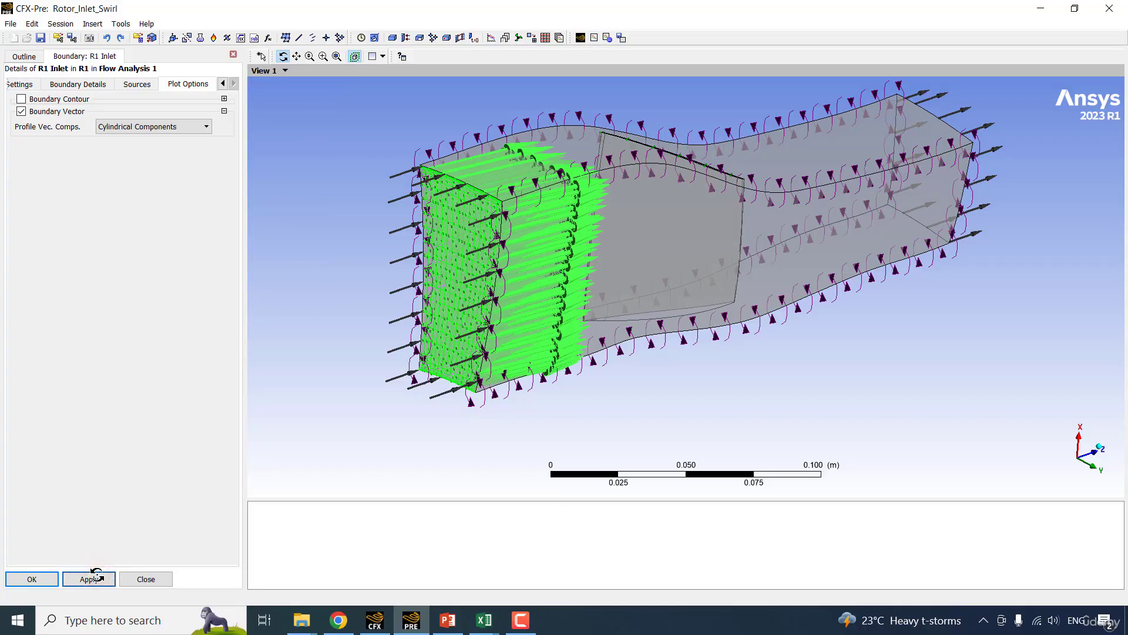
pyautogui.moveTo(97, 575); pyautogui.dragTo(292, 216, button='middle')
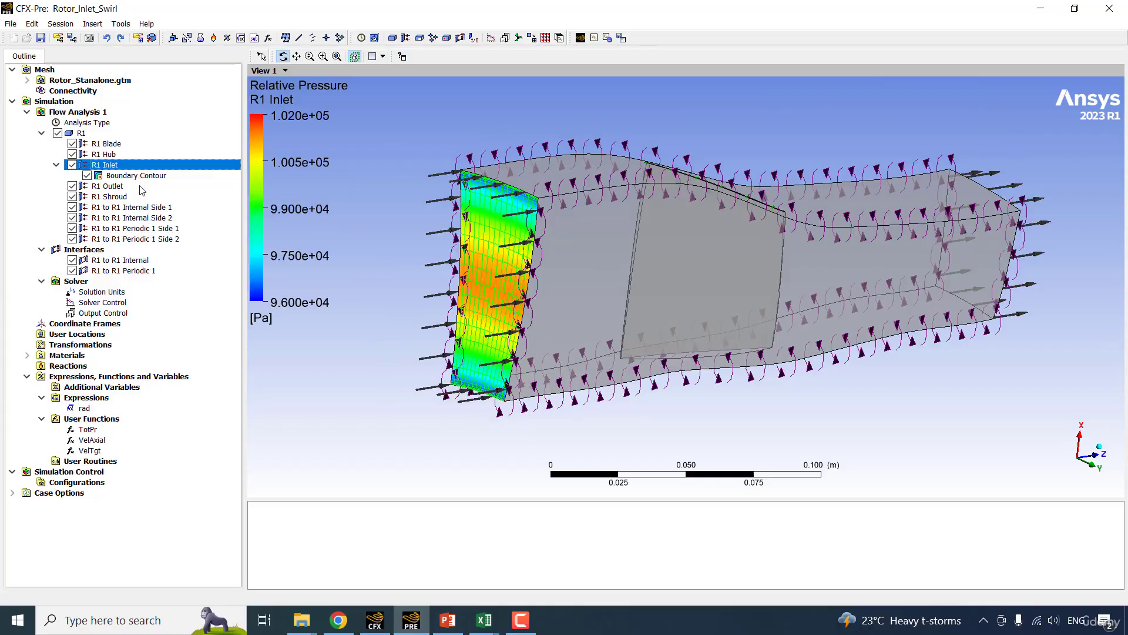
# Write the solver input file as Rotor_Inlet_Swirl.def in the Chapter_13_Inlet flow profile folder.
pyautogui.click(55, 165)
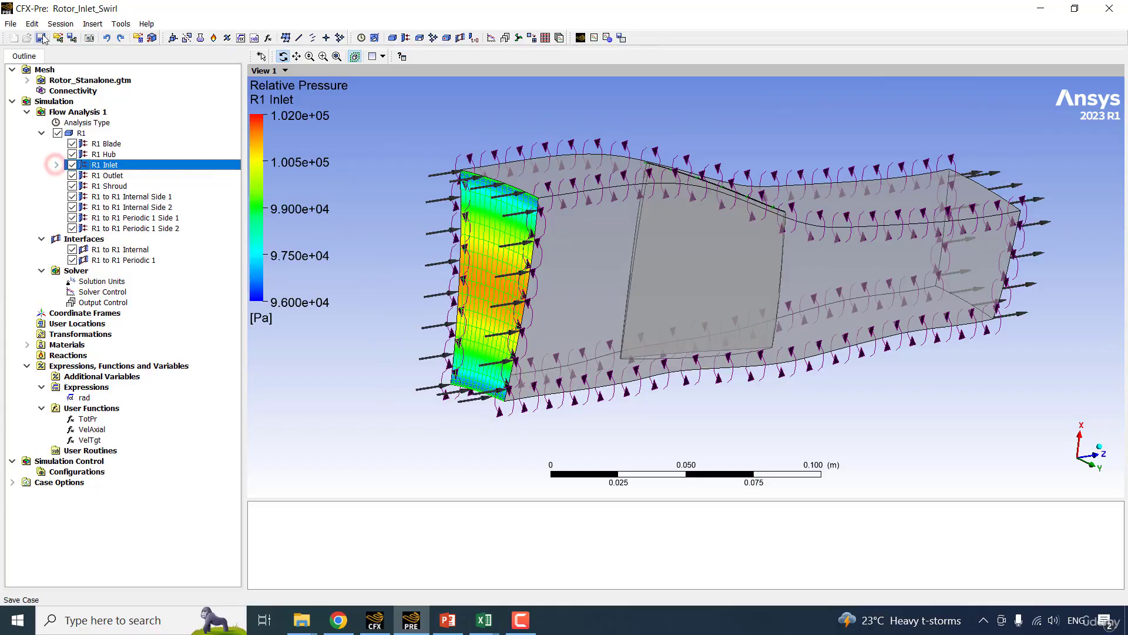
pyautogui.click(622, 38)
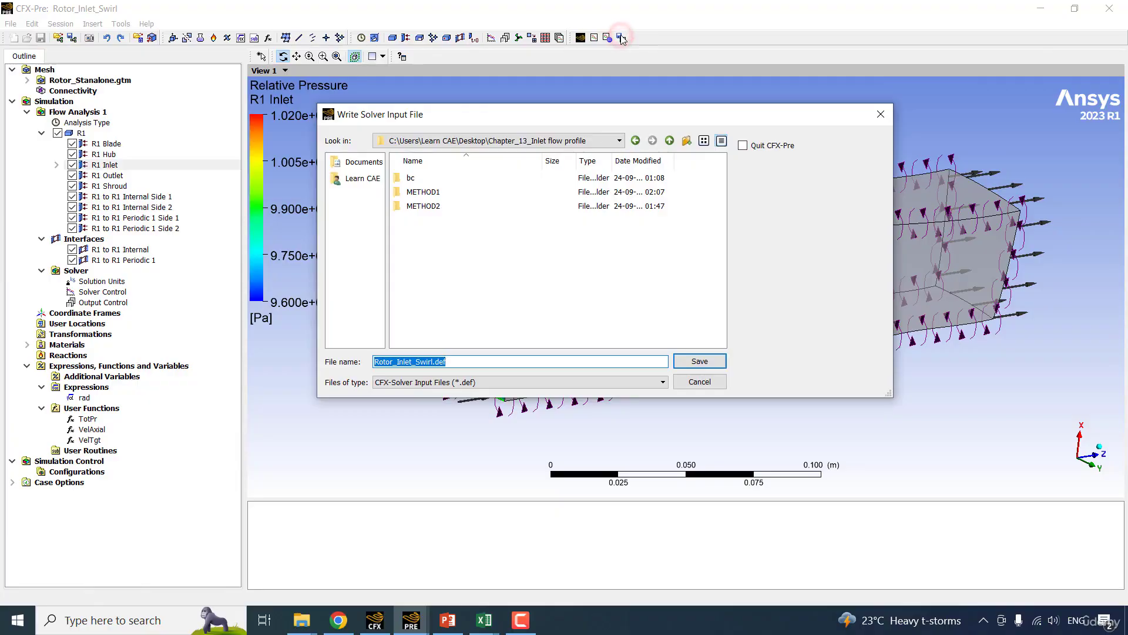
pyautogui.click(699, 361)
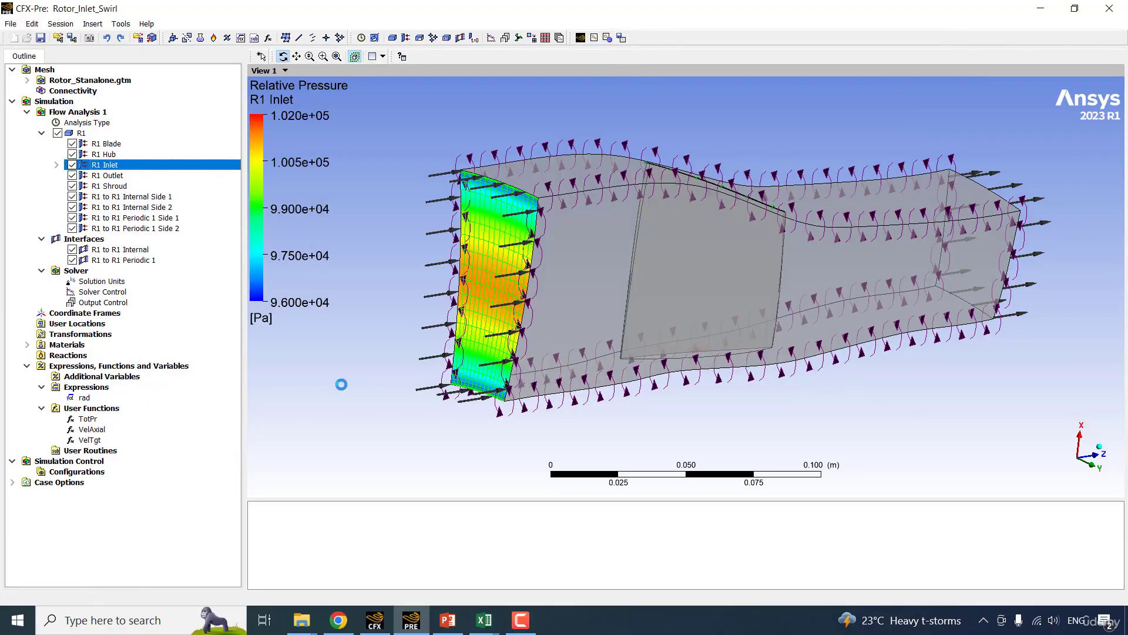